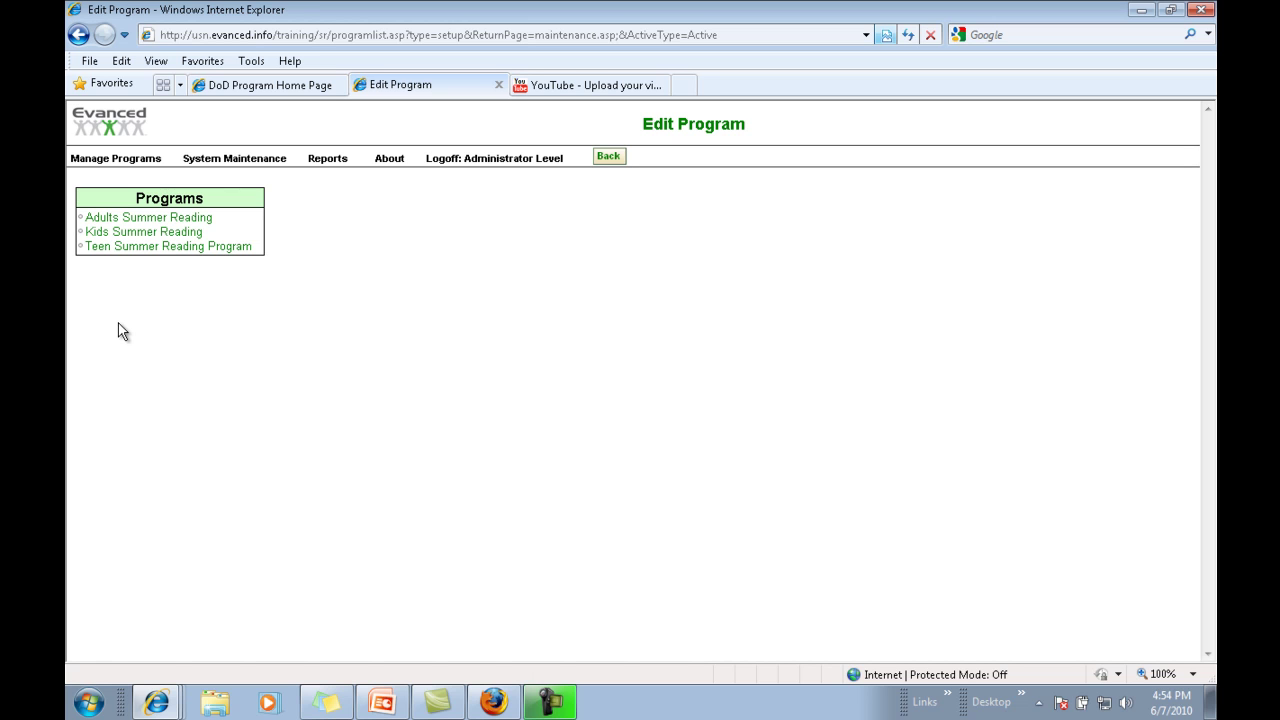
# Open the Teen Summer Reading Program and review its text, registration, Facebook integration, logging, reviews, home page and primary log type settings.
pyautogui.click(137, 252)
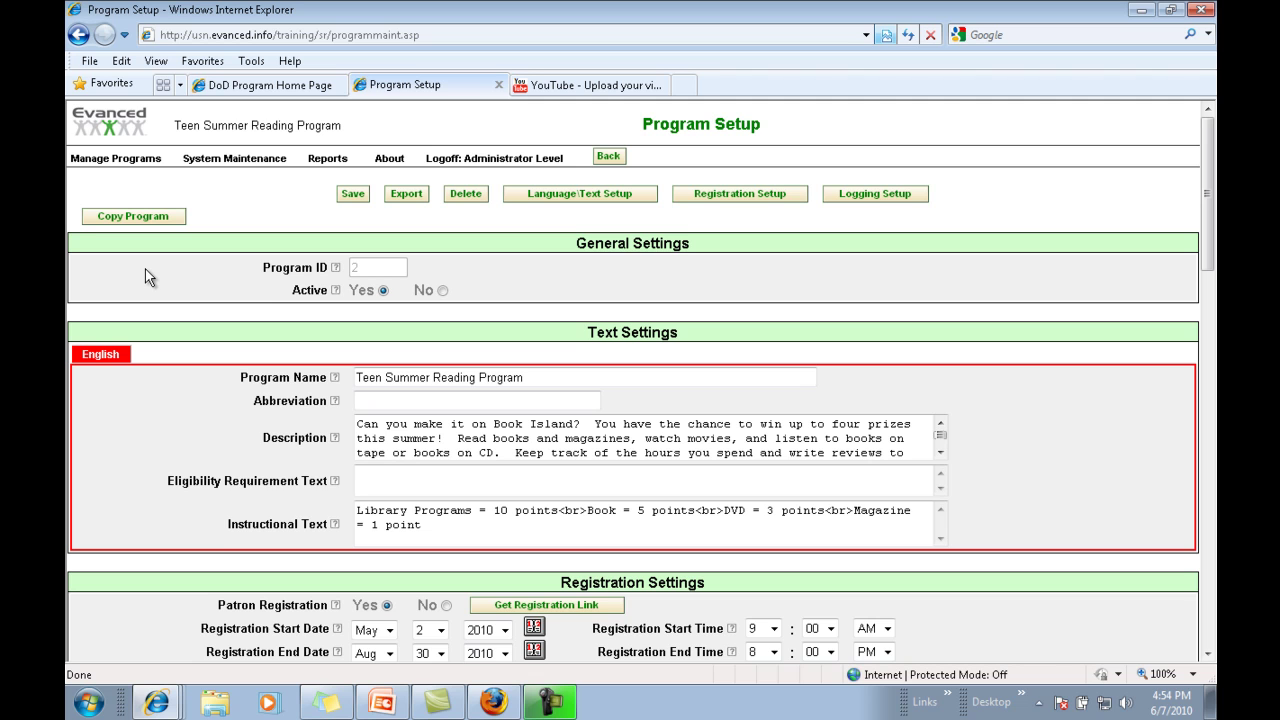
pyautogui.scroll(-3, 145, 277)
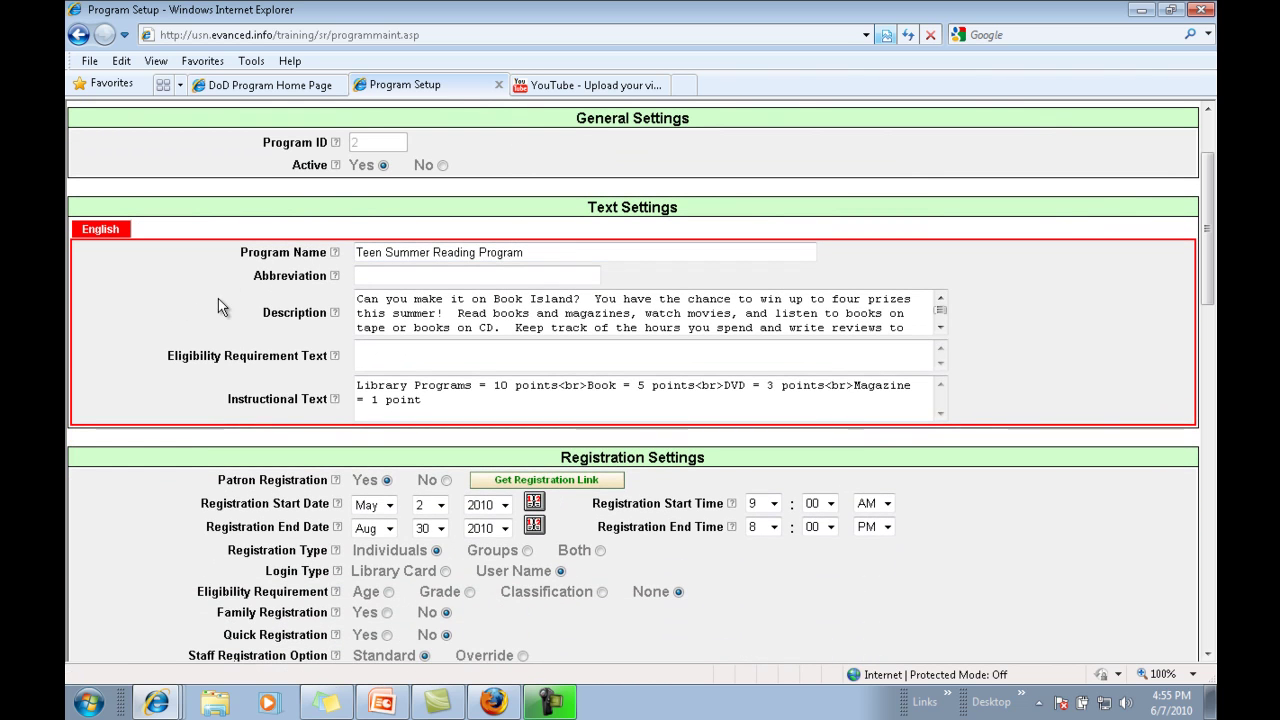
pyautogui.scroll(-1, 463, 327)
pyautogui.scroll(-3, 432, 360)
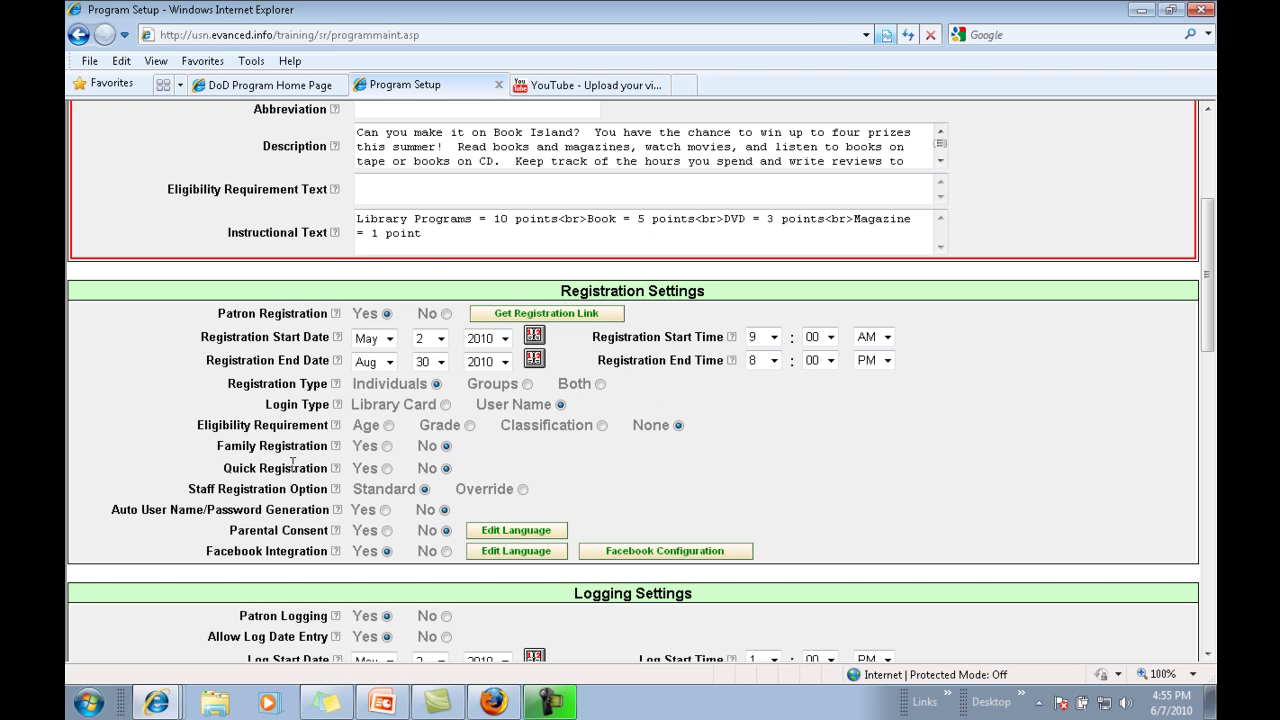
pyautogui.scroll(-4, 292, 462)
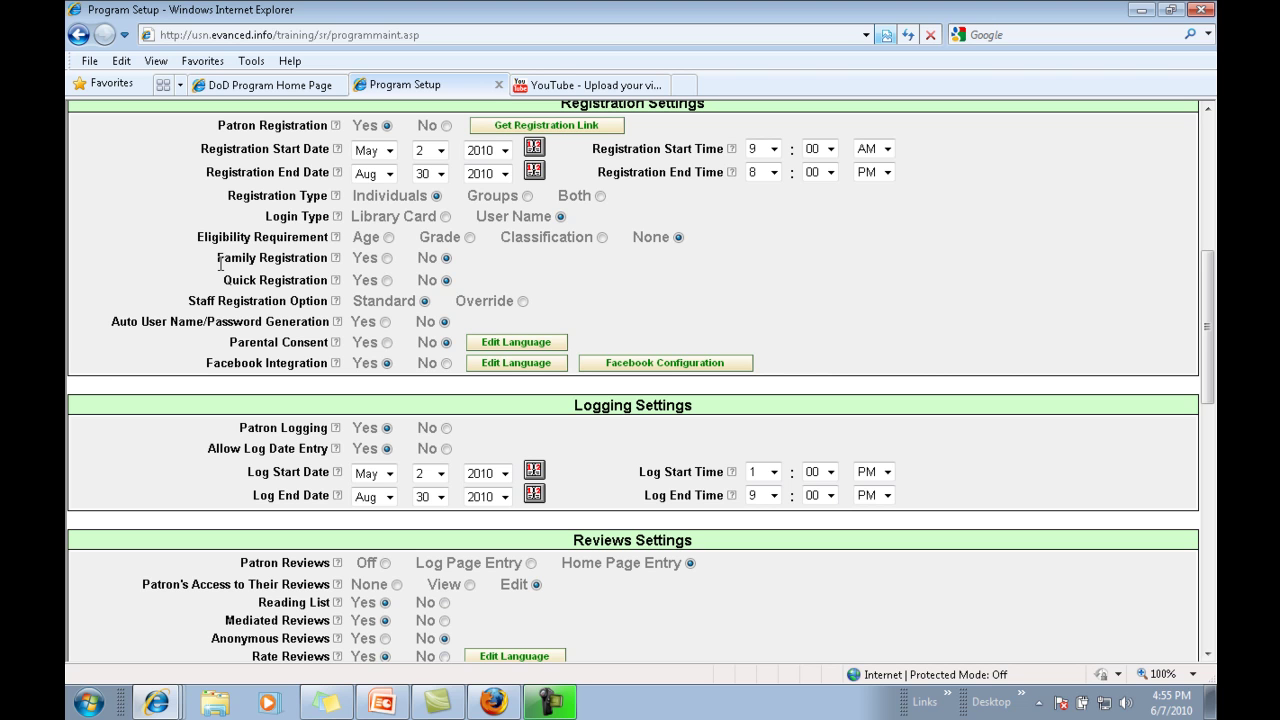
pyautogui.scroll(-3, 219, 263)
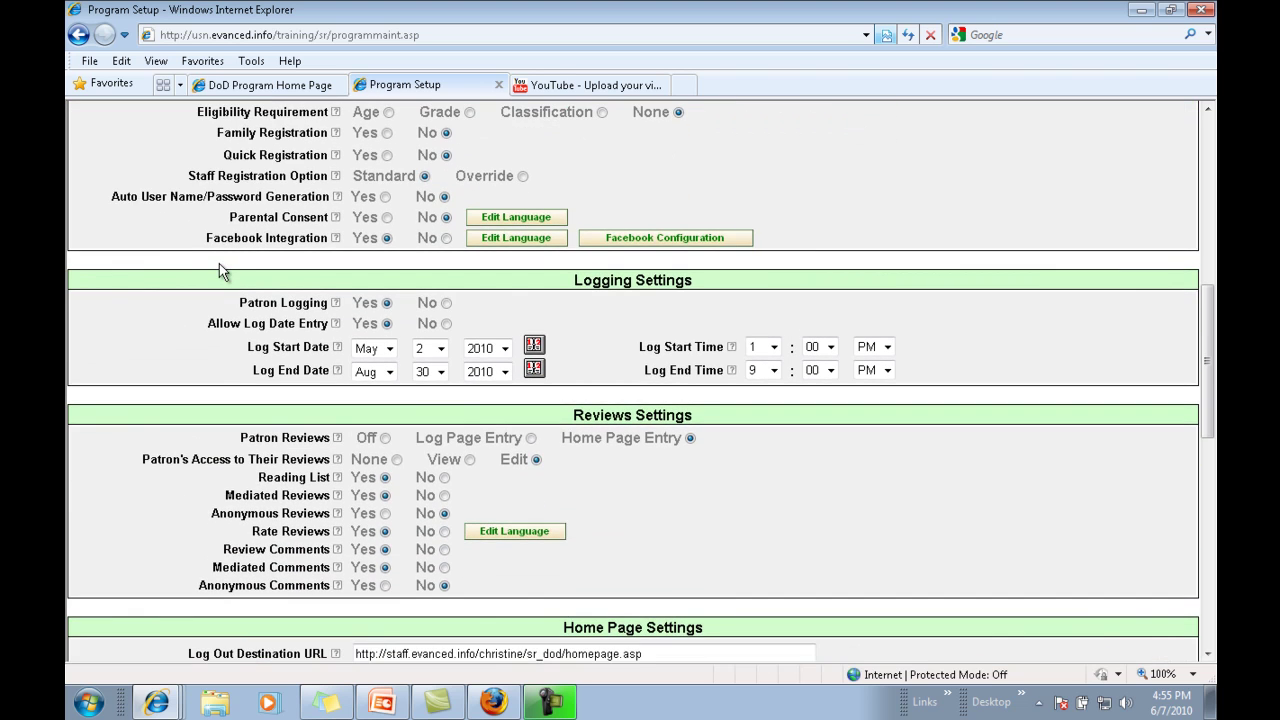
pyautogui.moveTo(201, 242); pyautogui.dragTo(329, 245)
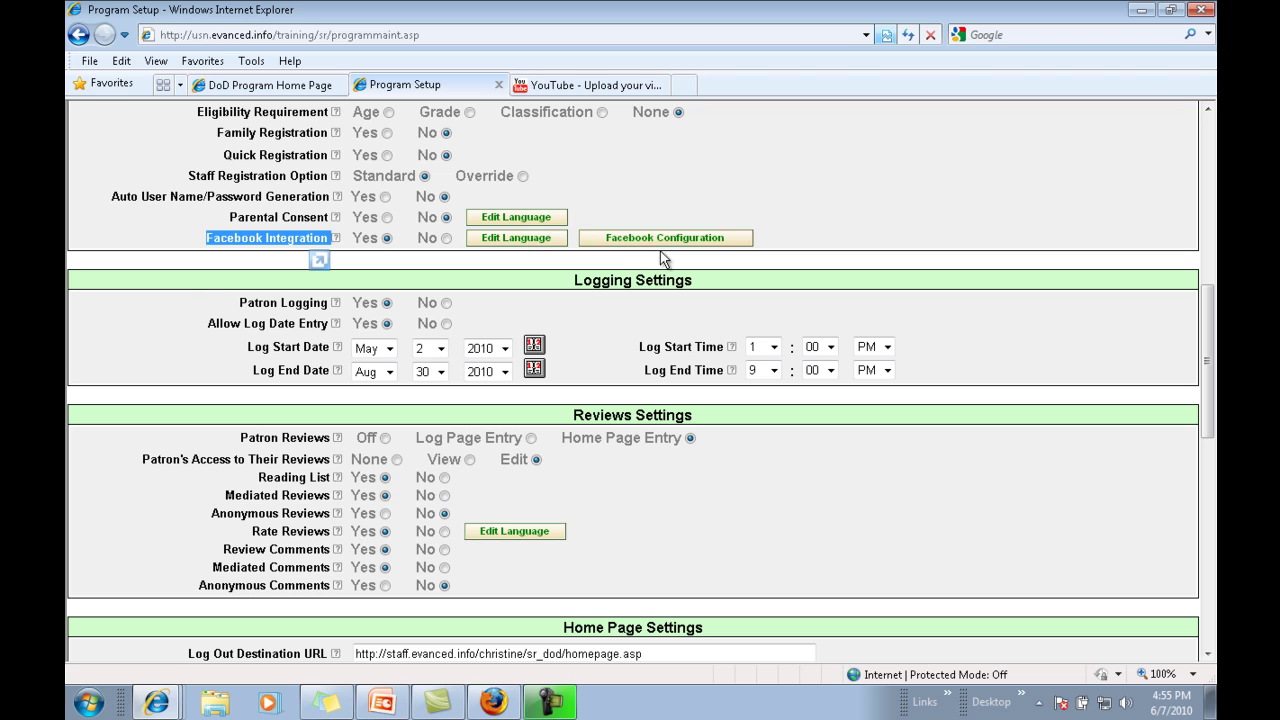
pyautogui.click(200, 287)
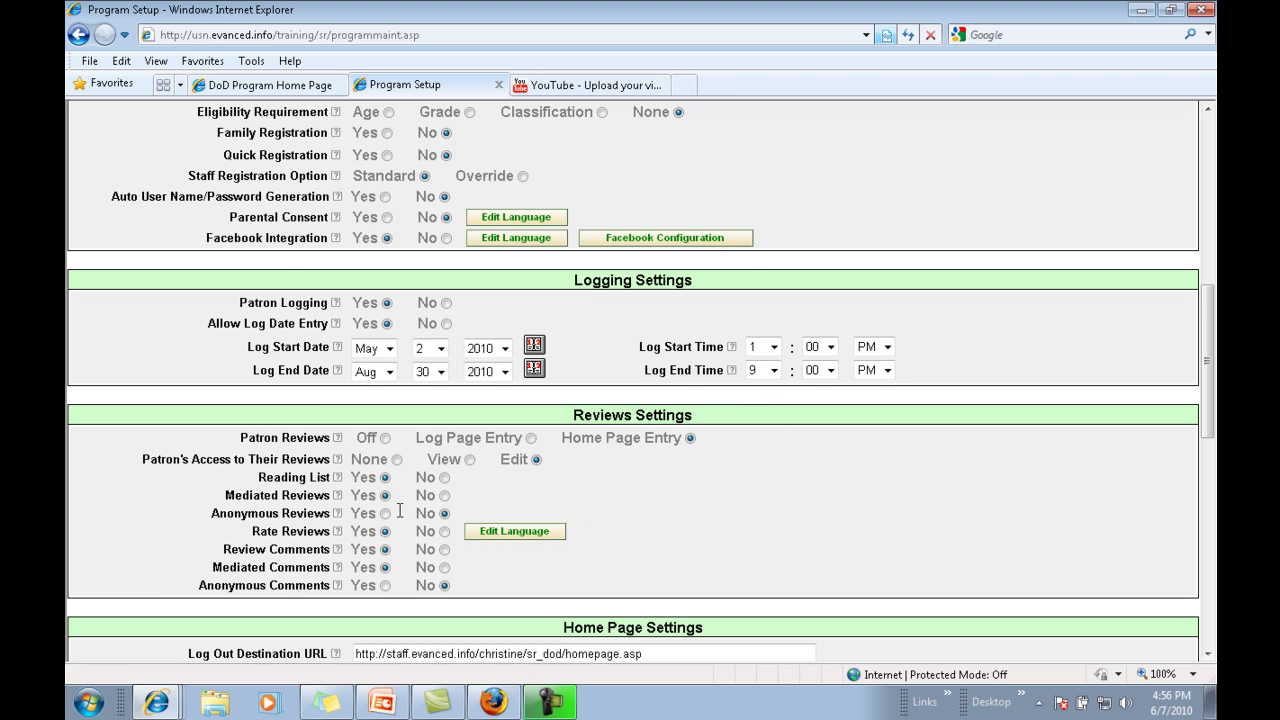
pyautogui.scroll(-3, 399, 516)
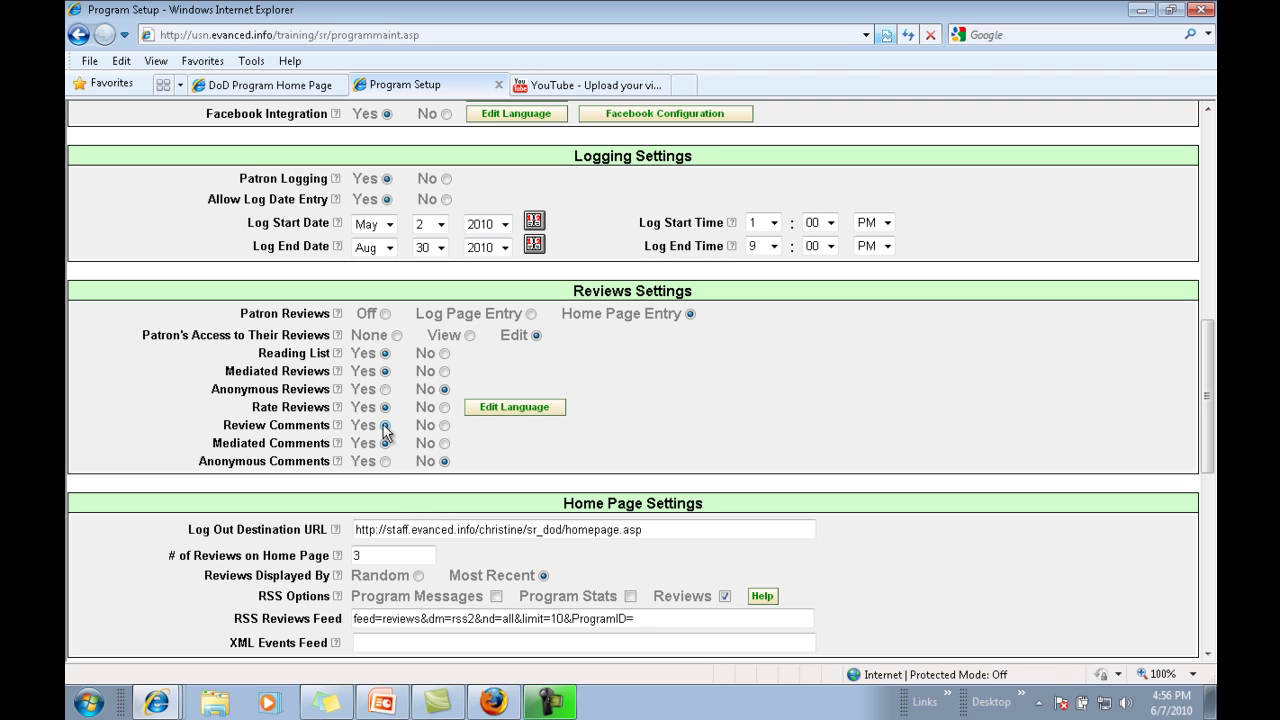
pyautogui.scroll(-5, 383, 428)
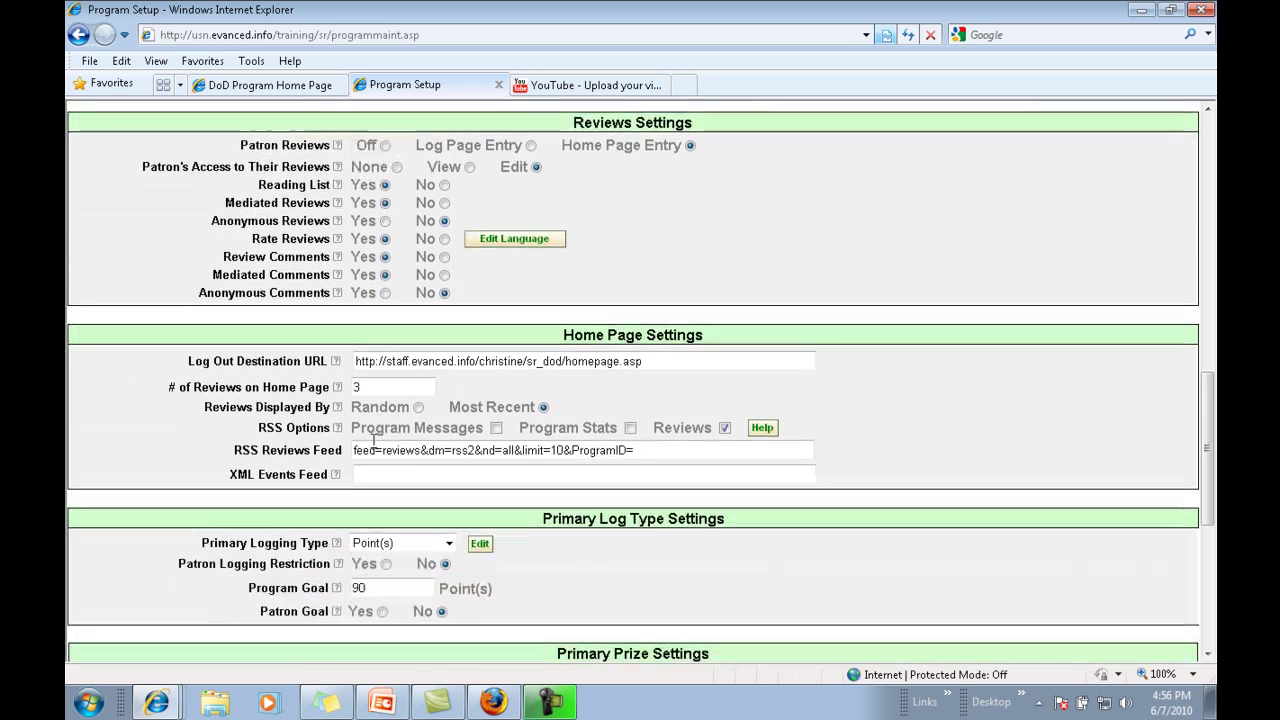
pyautogui.scroll(-1, 370, 443)
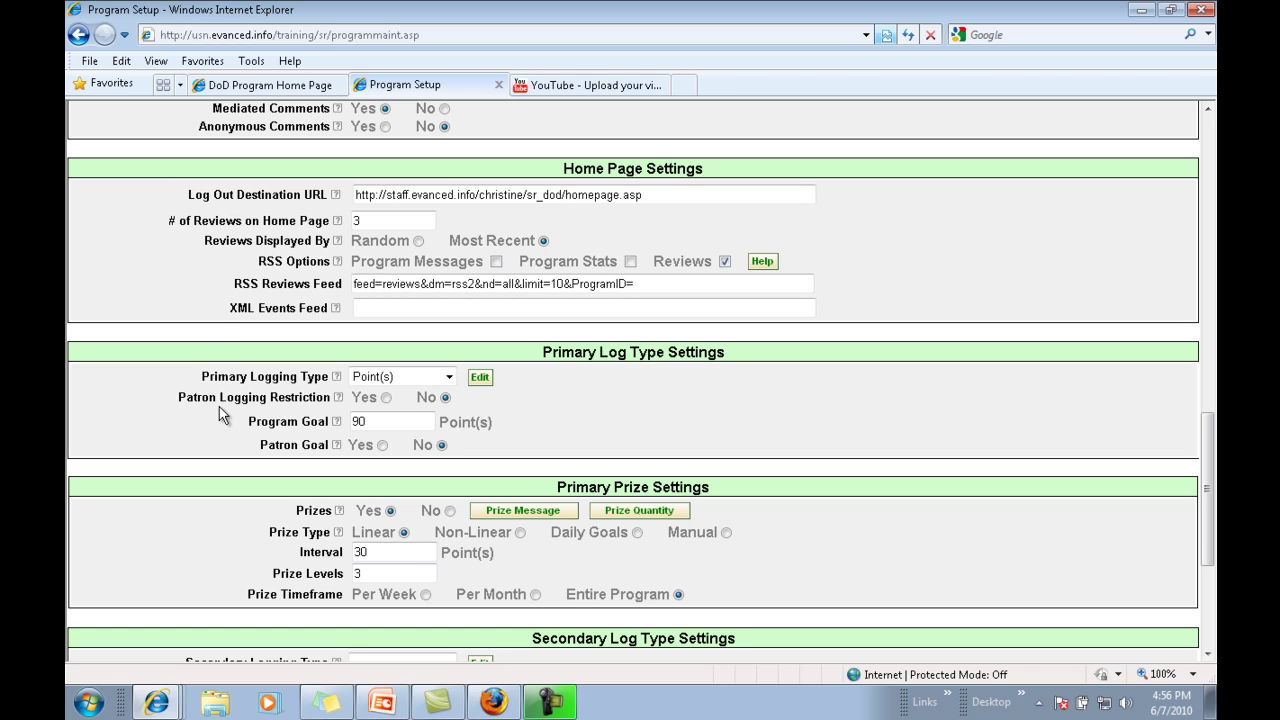
pyautogui.scroll(-2, 222, 416)
pyautogui.scroll(-3, 219, 407)
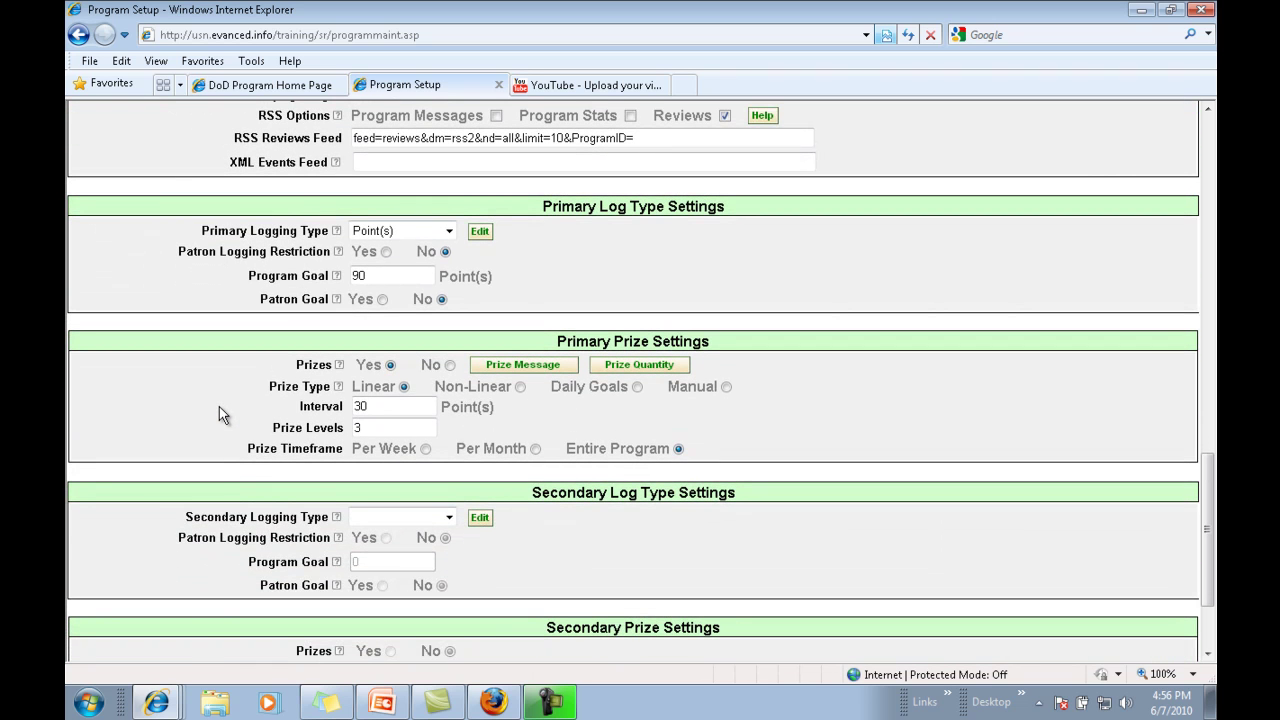
# Add "20 Minute Block" to the program logging types list, save it and close the list maintenance window.
pyautogui.click(363, 234)
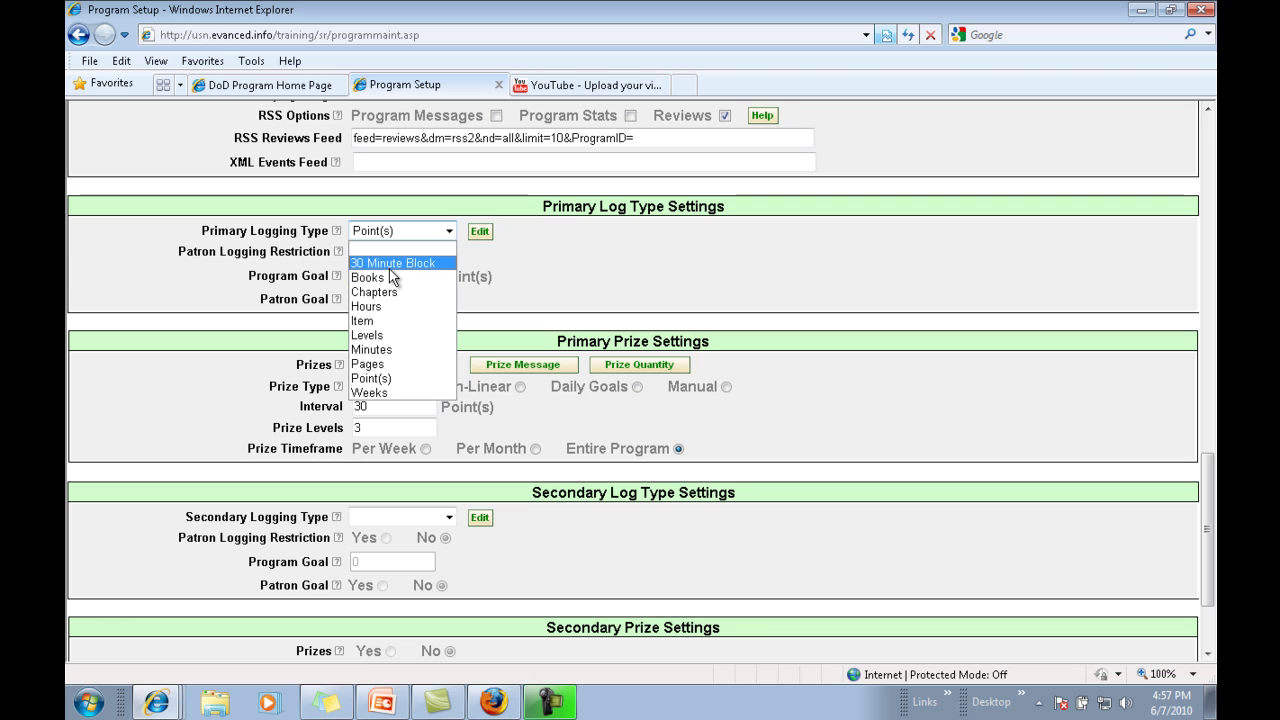
pyautogui.click(481, 234)
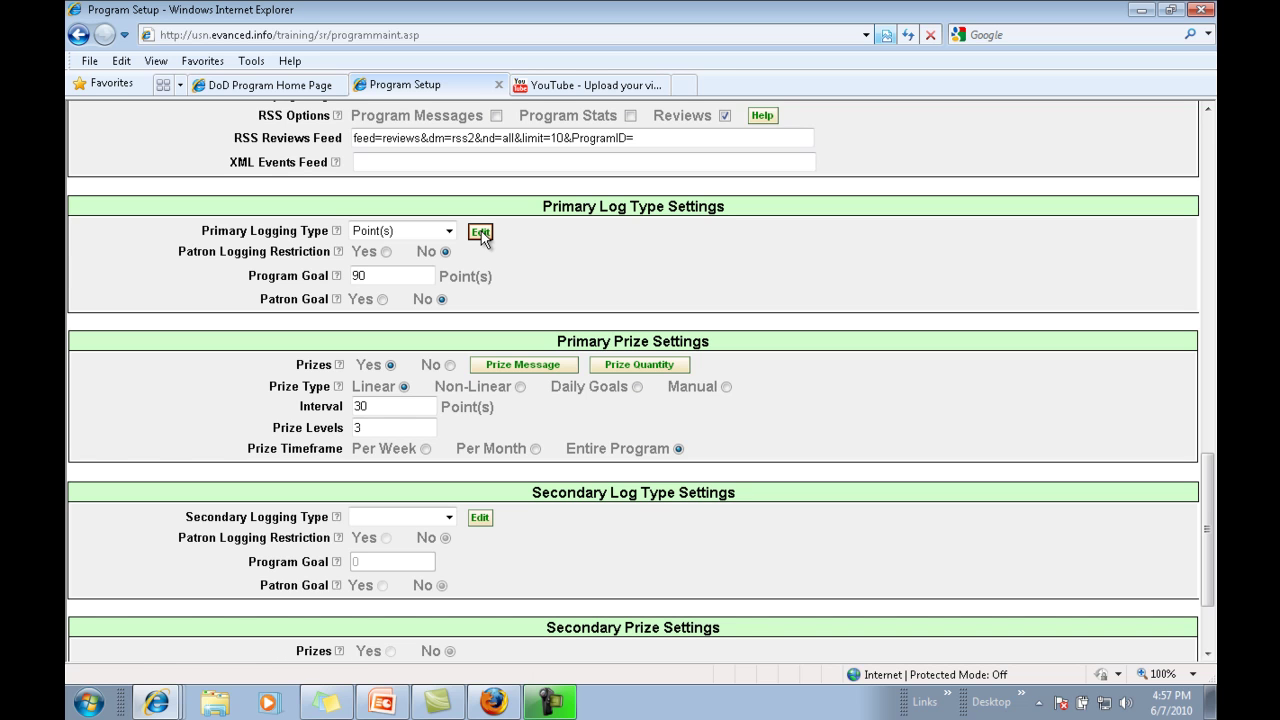
pyautogui.click(481, 233)
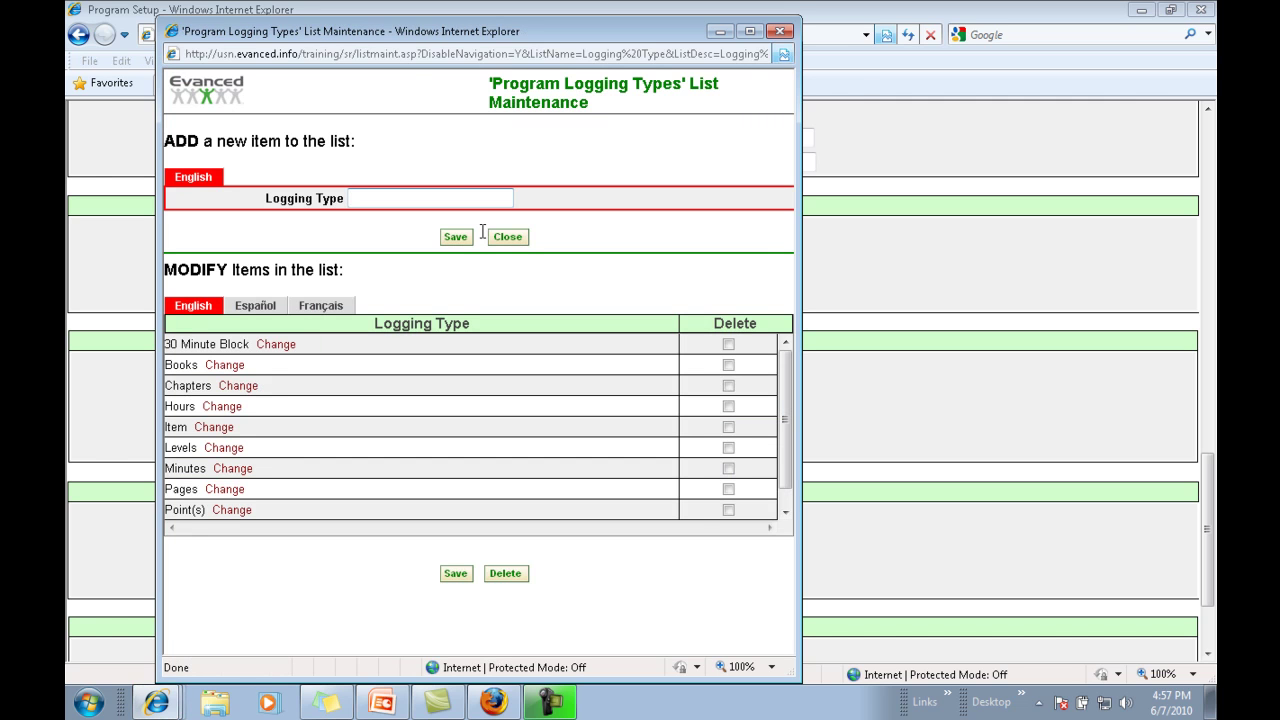
pyautogui.click(446, 200)
pyautogui.write('20 Minute Block')
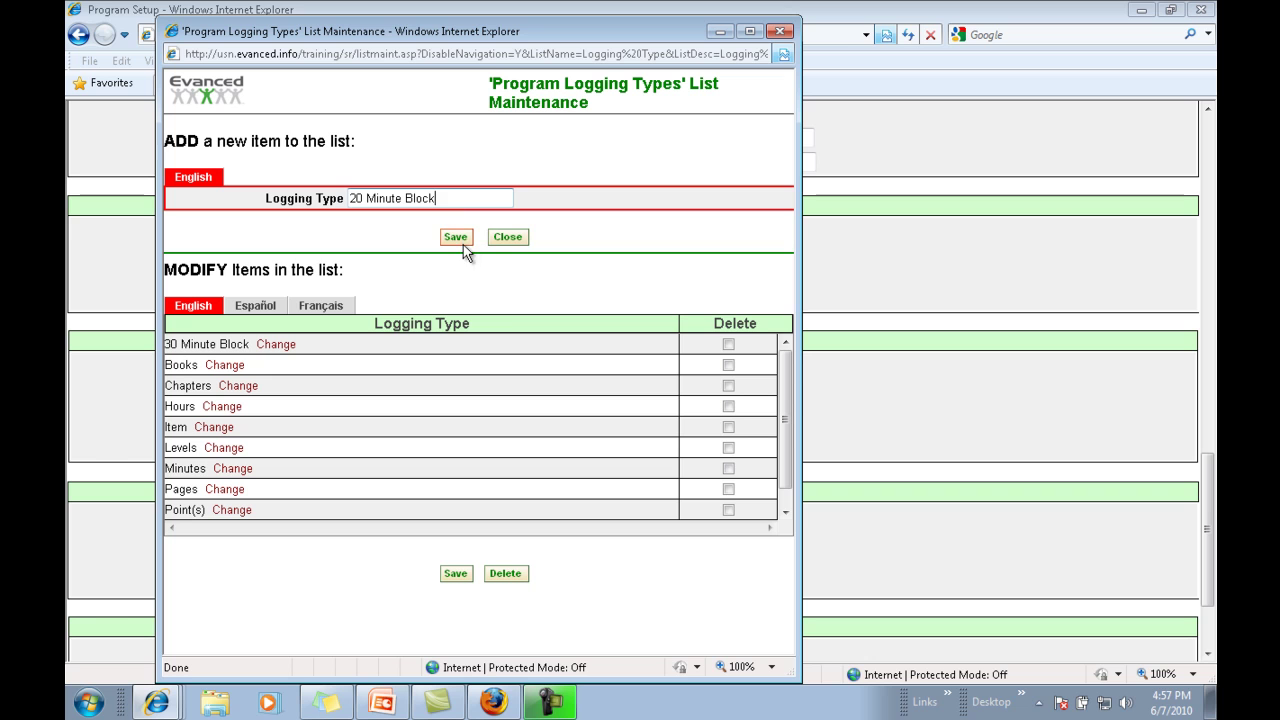
pyautogui.click(455, 237)
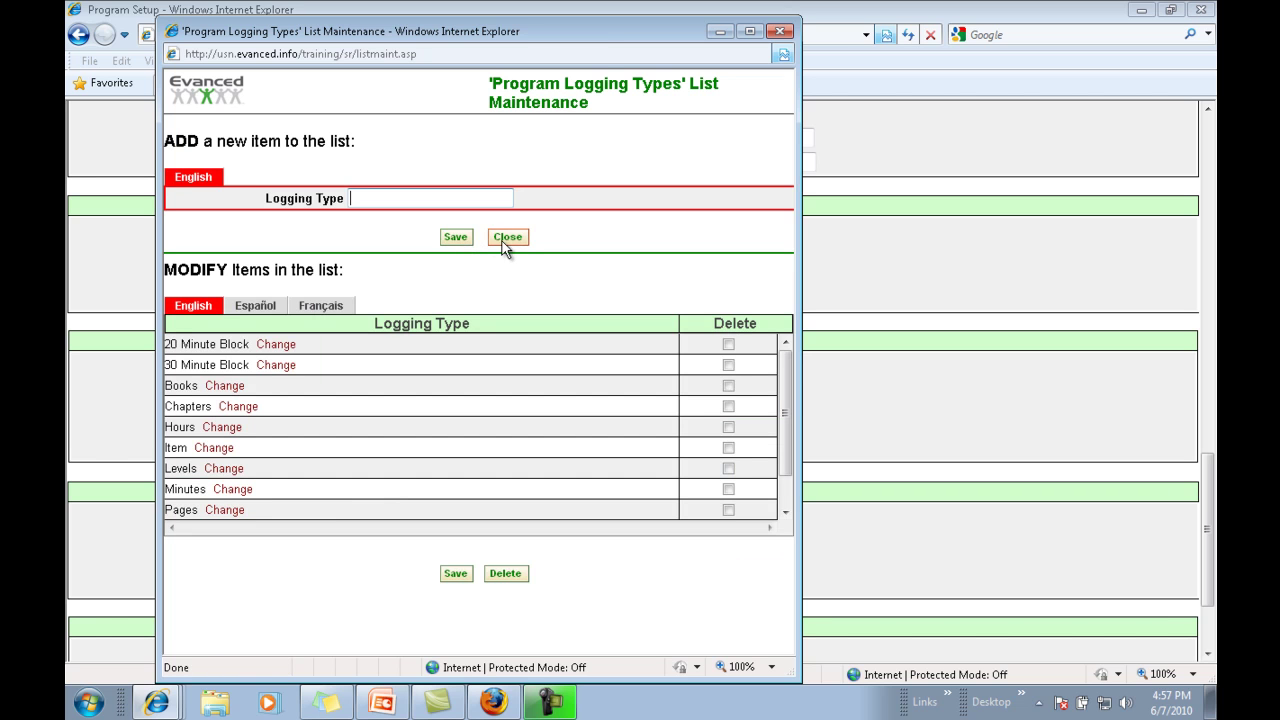
pyautogui.click(507, 241)
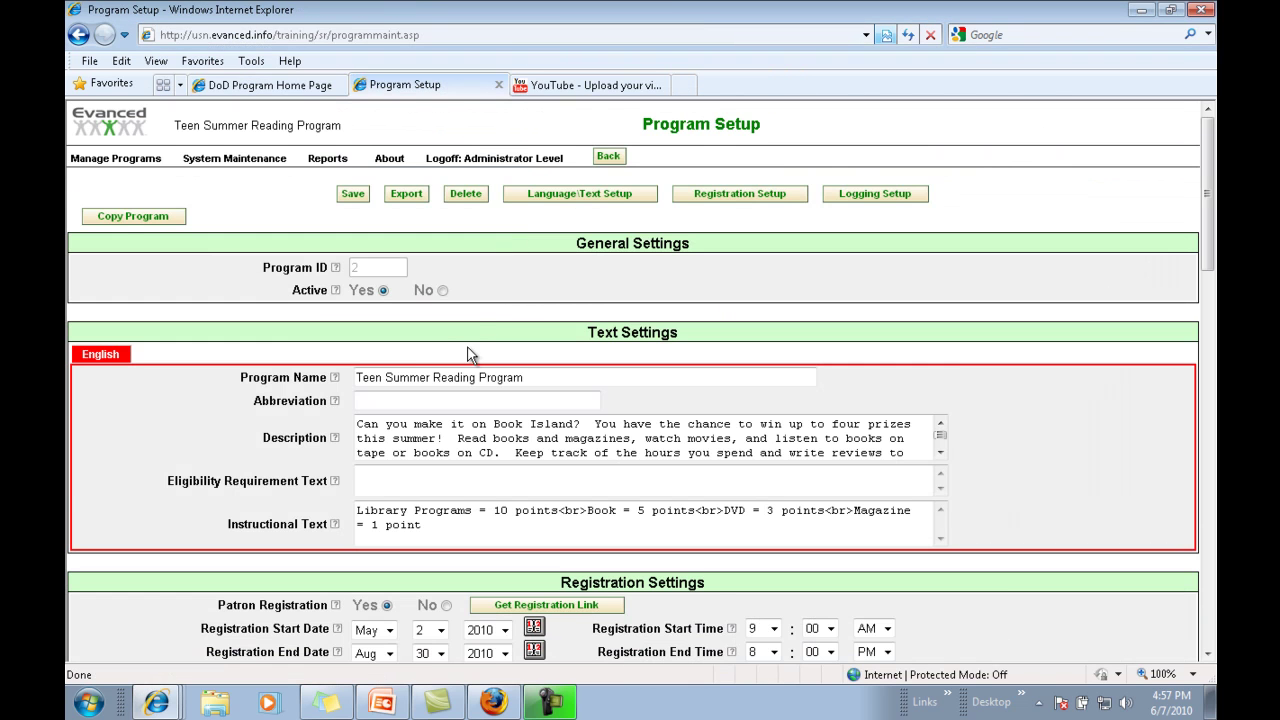
# Set the program's Primary Logging Type to 20 Minute Block.
pyautogui.scroll(-1, 470, 360)
pyautogui.scroll(-10, 470, 360)
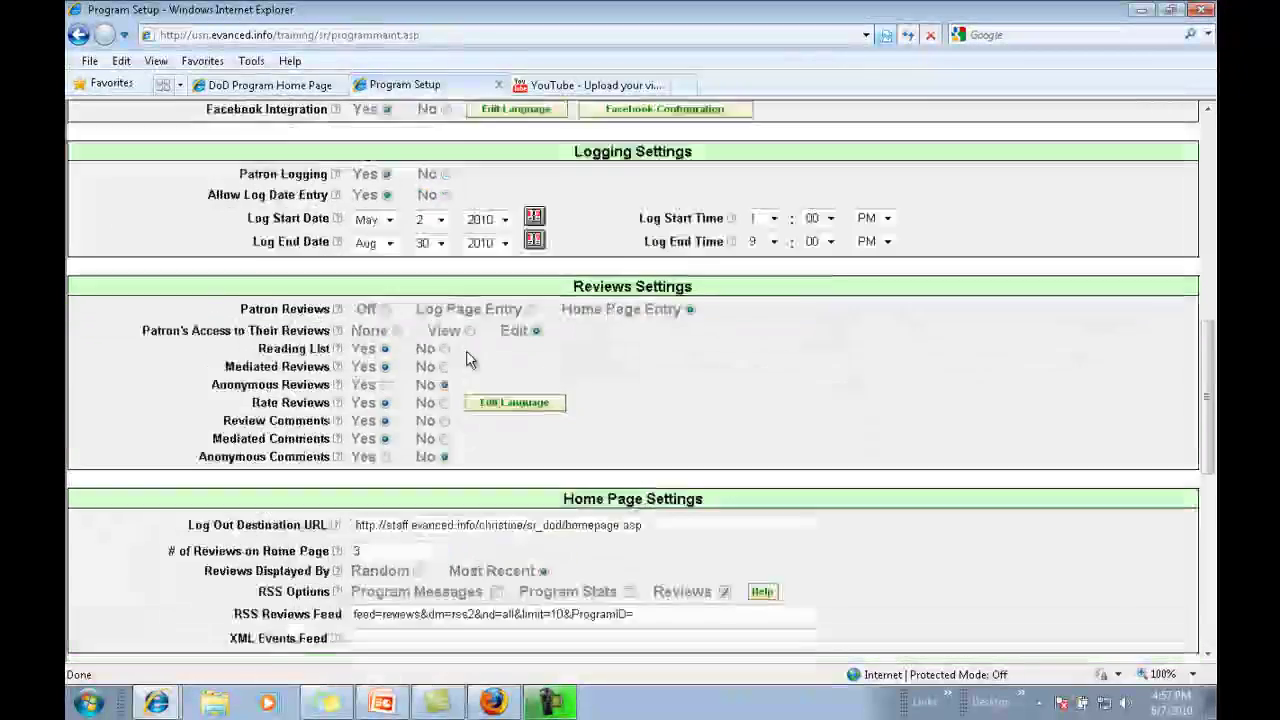
pyautogui.scroll(-5, 470, 360)
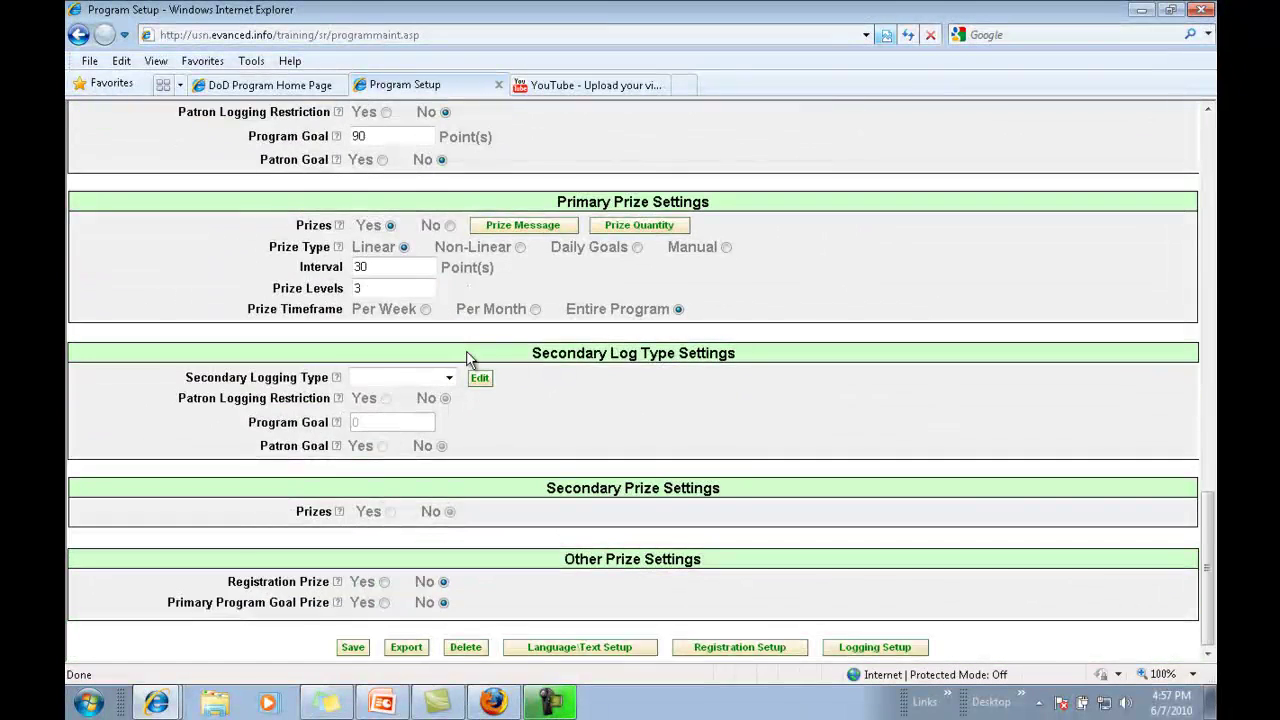
pyautogui.scroll(1, 470, 360)
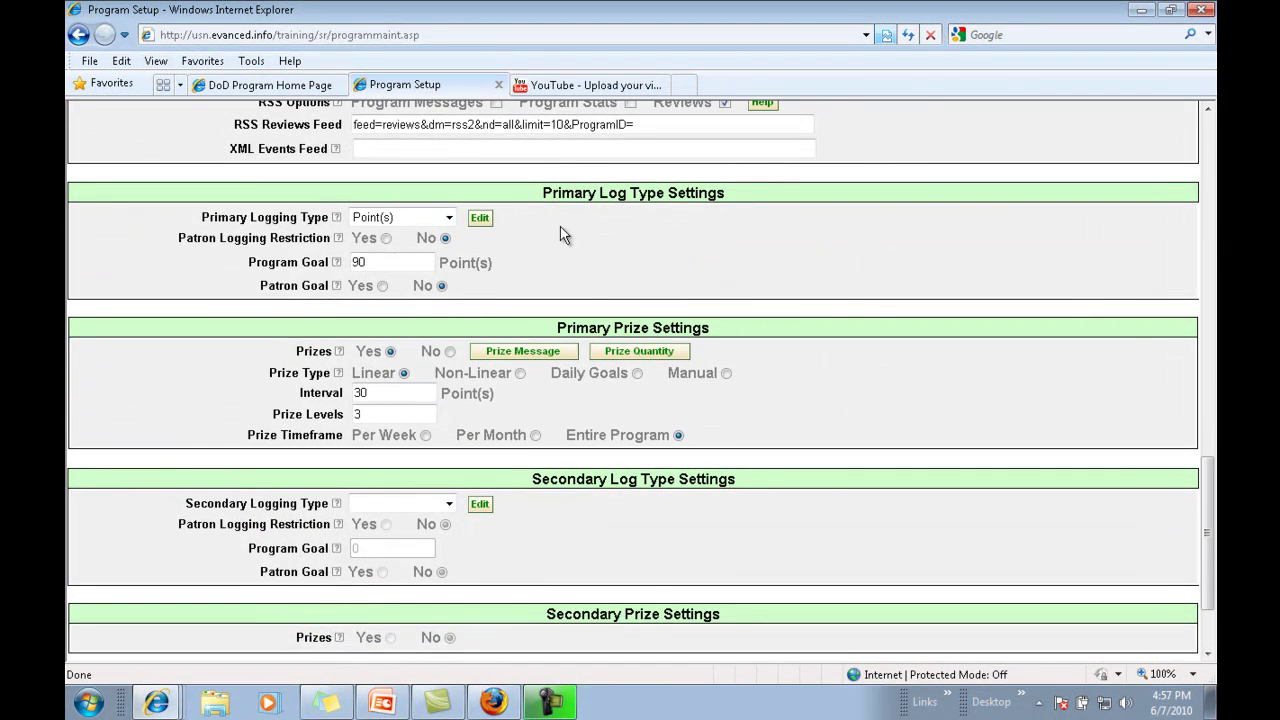
pyautogui.click(423, 217)
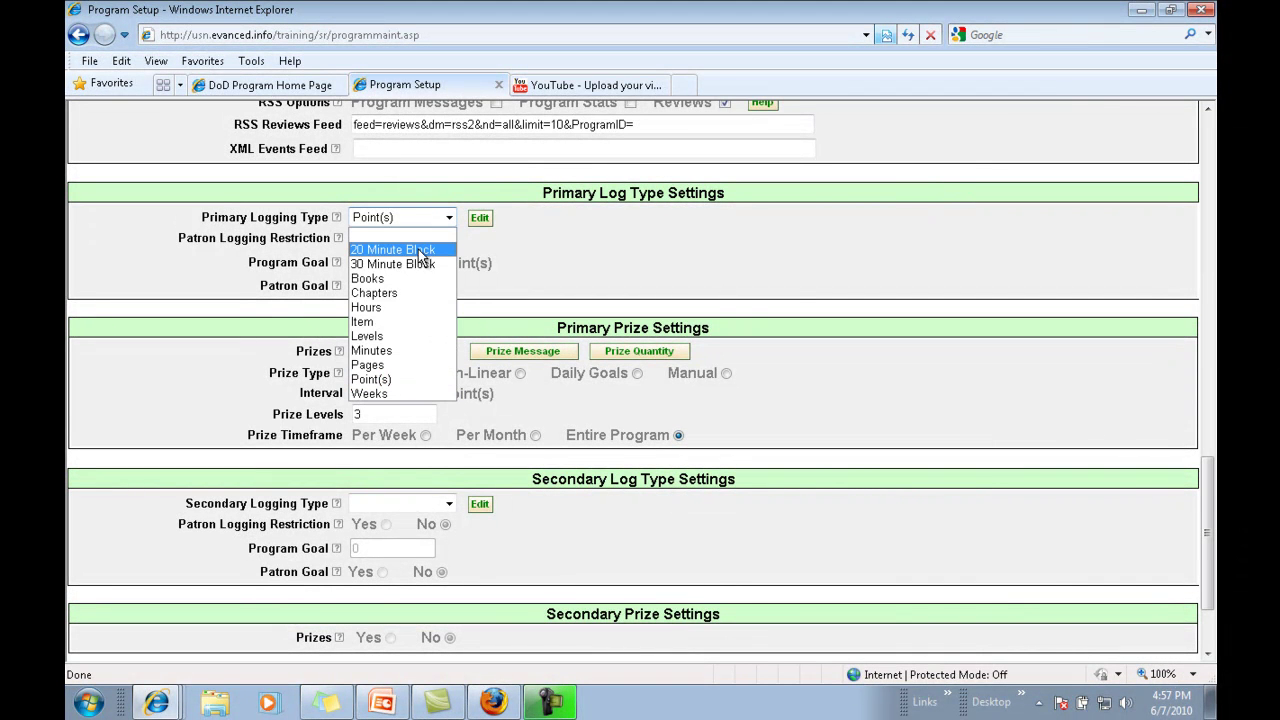
pyautogui.click(420, 252)
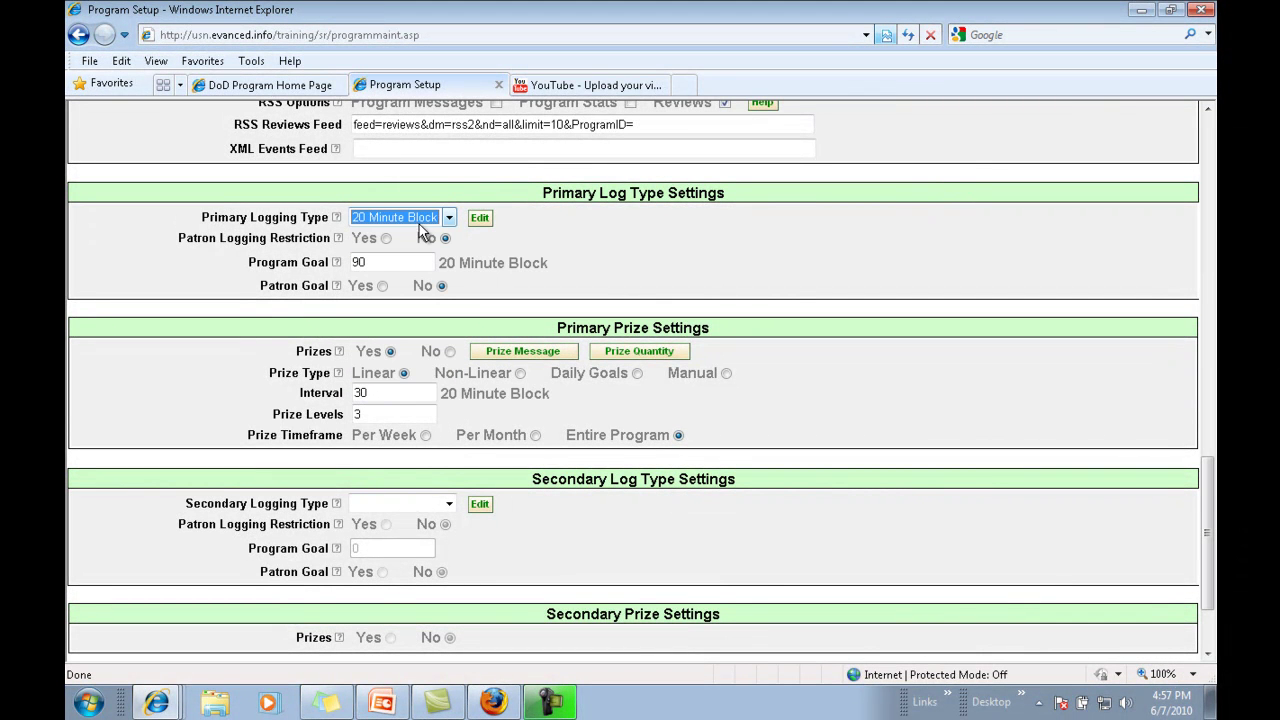
# Switch the Primary Logging Type to 30 Minute Block and review the goal, prize and secondary log type settings.
pyautogui.click(415, 220)
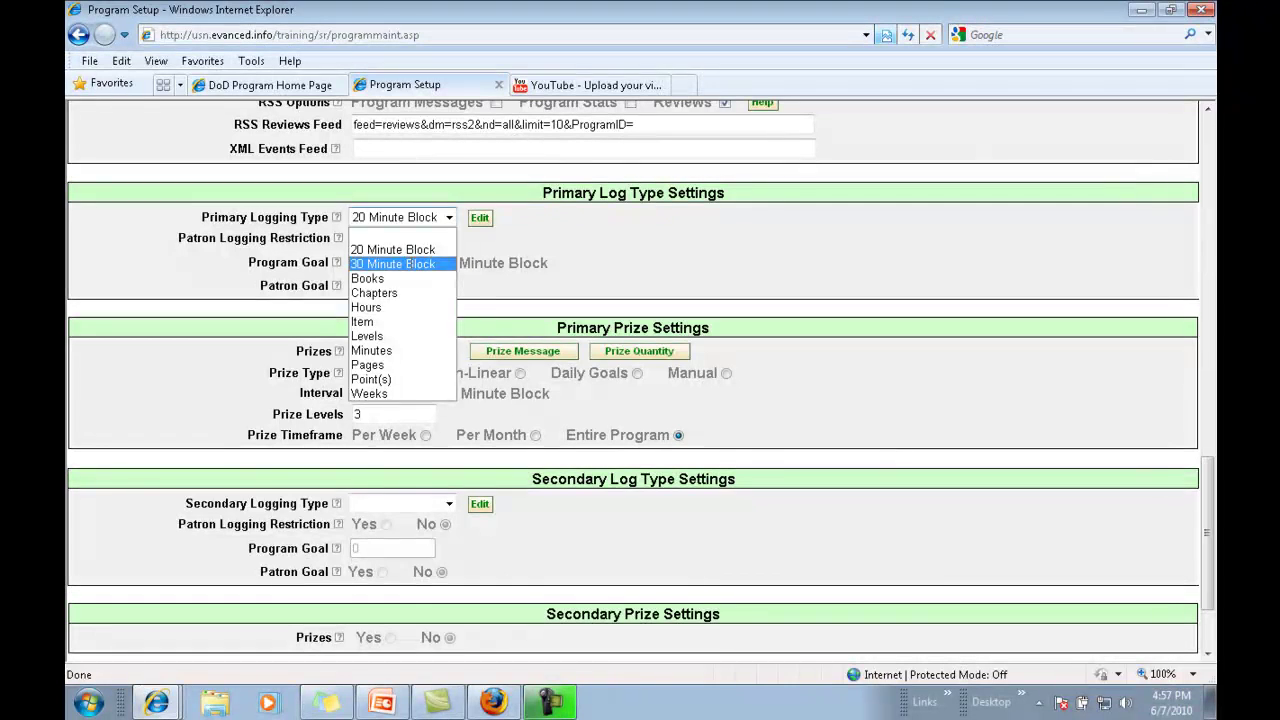
pyautogui.click(410, 264)
pyautogui.click(681, 262)
pyautogui.scroll(-2, 680, 262)
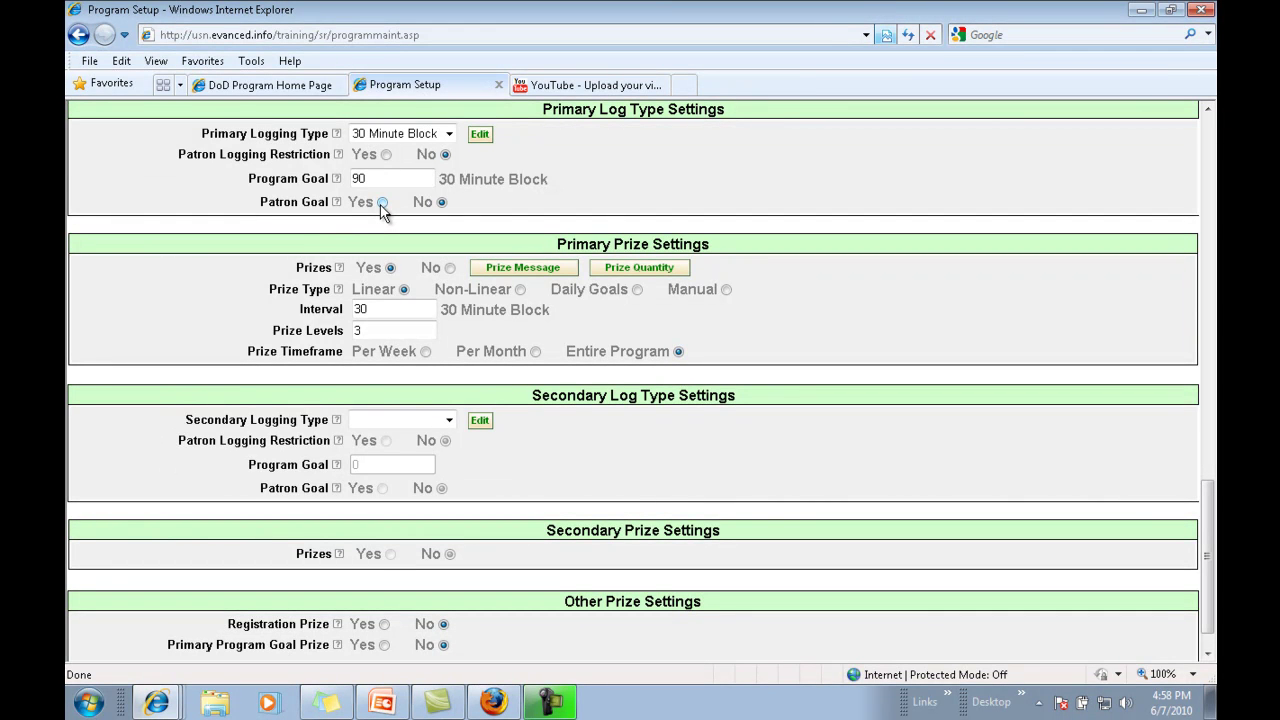
pyautogui.scroll(-1, 386, 425)
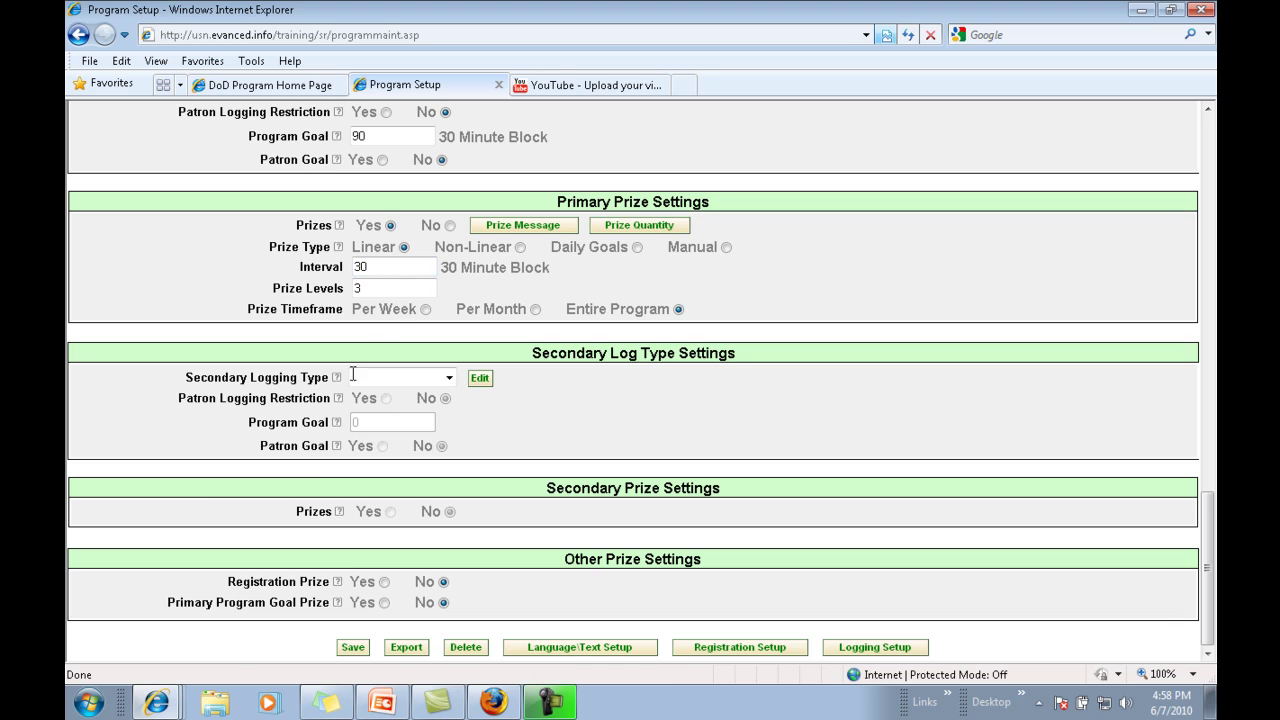
# Return the Primary Logging Type to Point(s).
pyautogui.scroll(3, 400, 292)
pyautogui.click(400, 258)
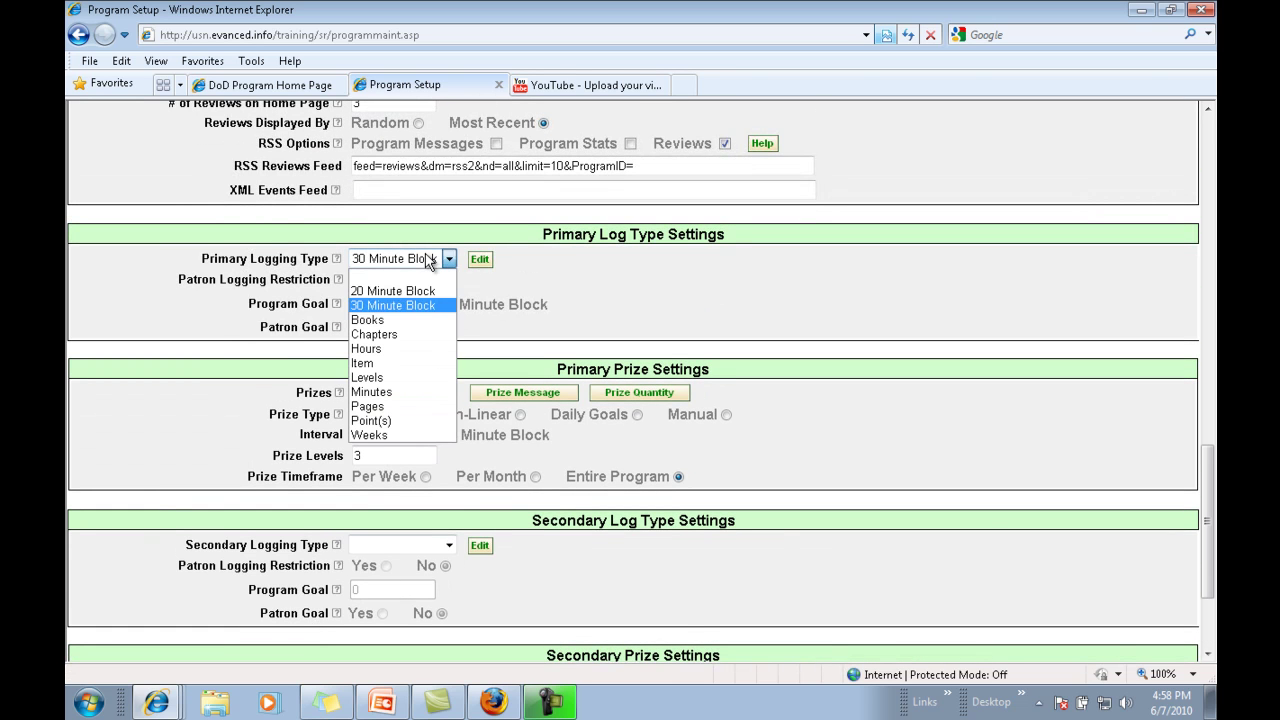
pyautogui.click(402, 414)
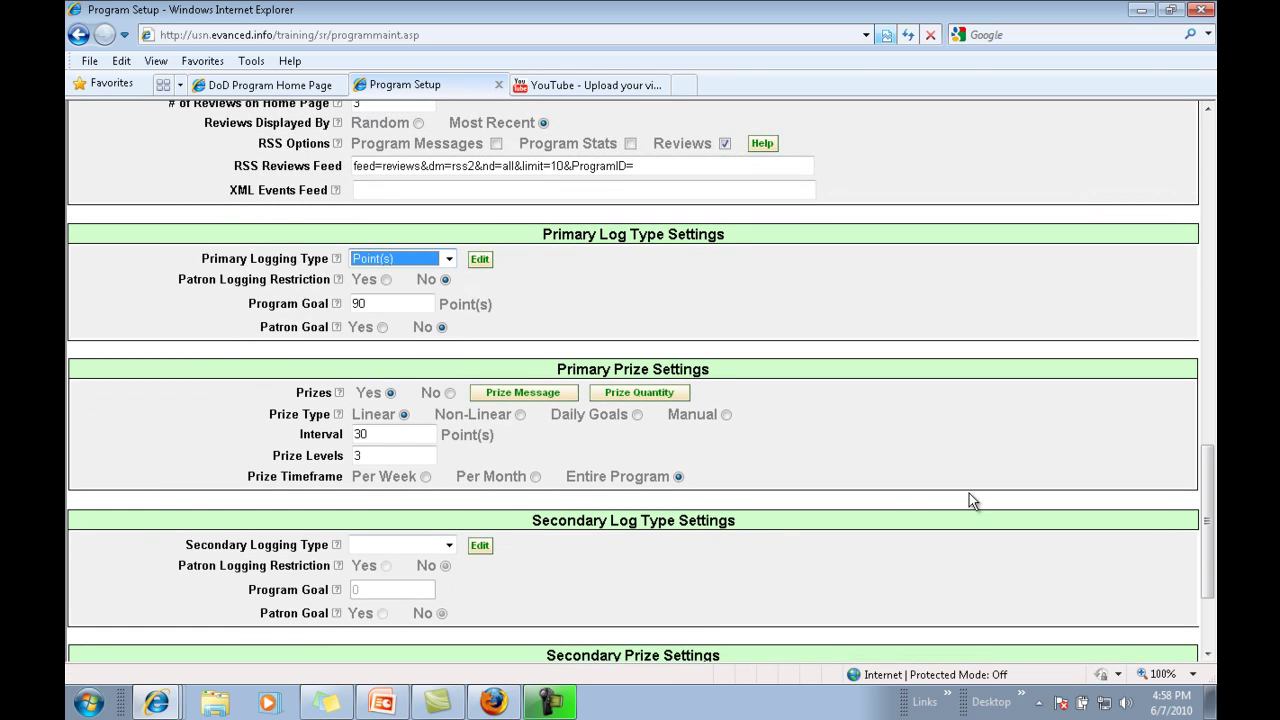
# Open the program's registration setup, review its fields down to the custom registration entries and Facebook, and save the page.
pyautogui.scroll(-3, 920, 482)
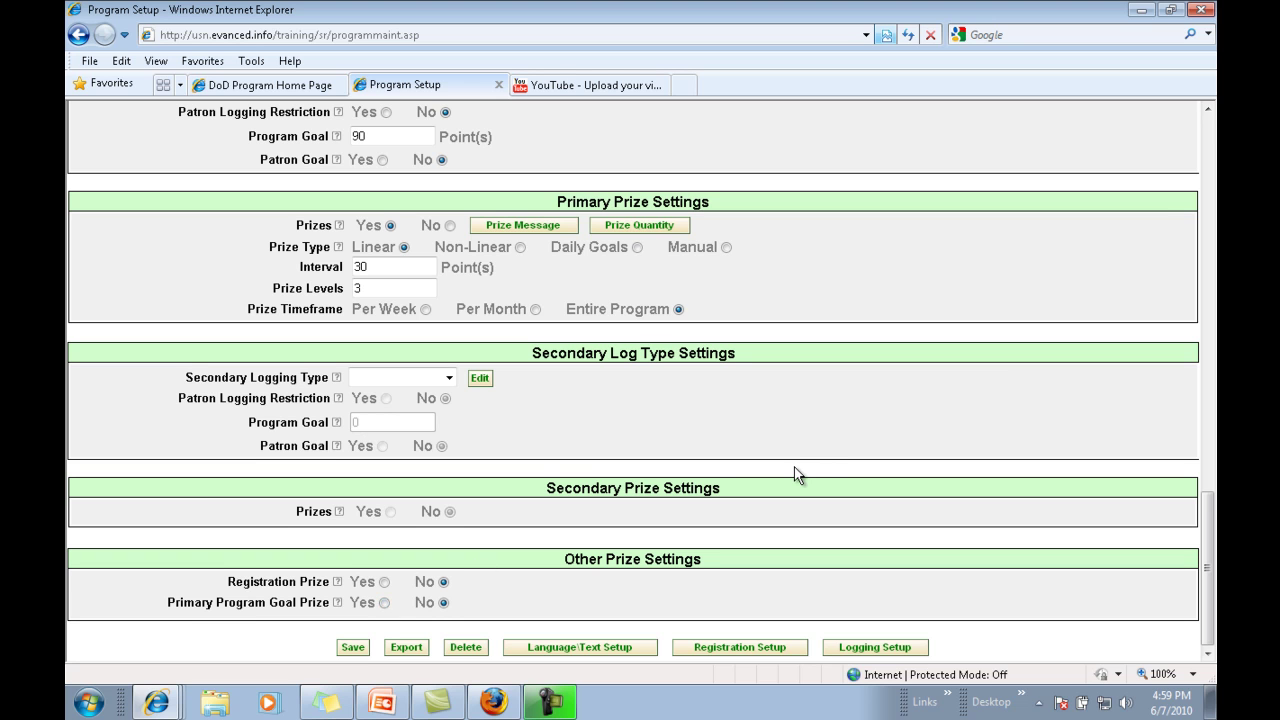
pyautogui.scroll(3, 794, 470)
pyautogui.scroll(8, 795, 470)
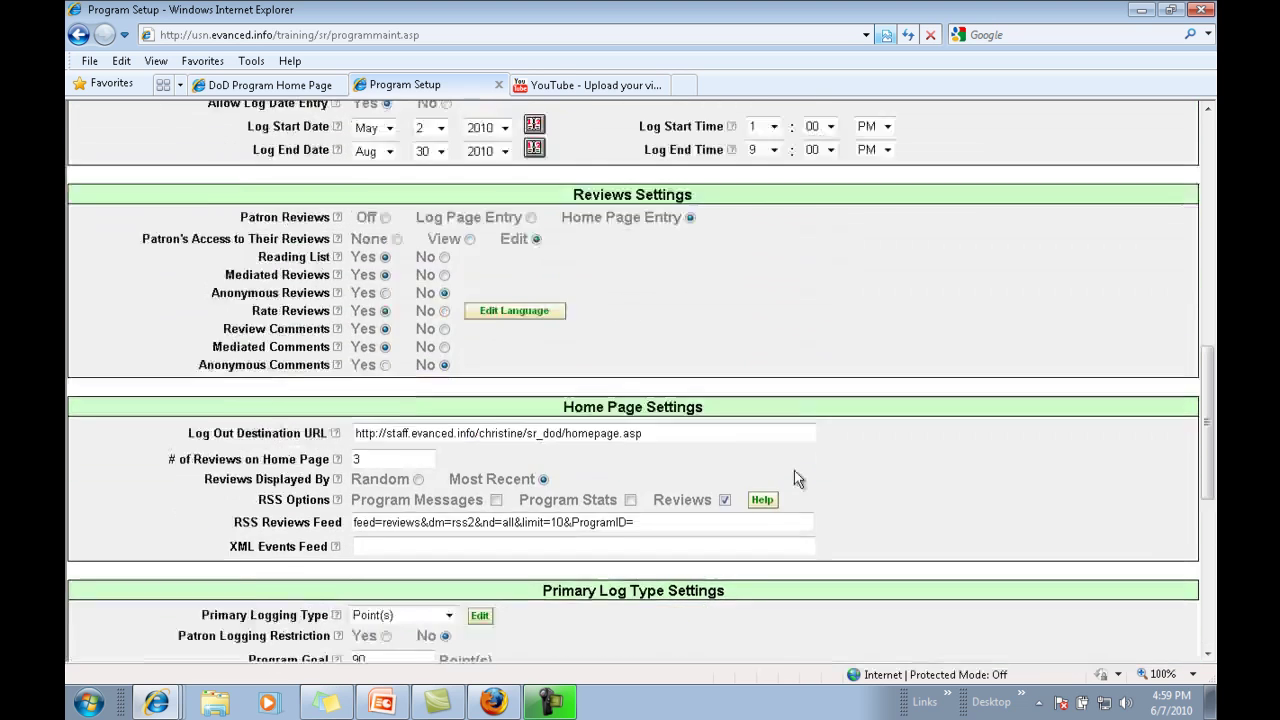
pyautogui.scroll(-12, 797, 478)
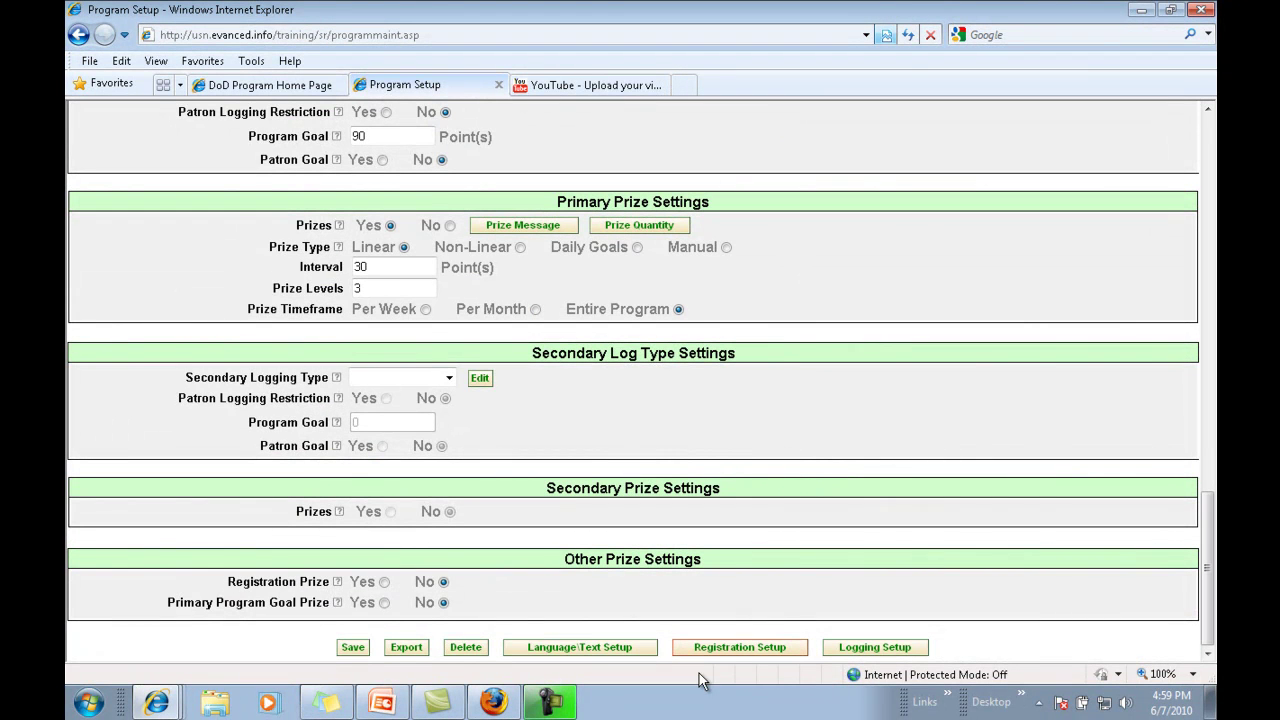
pyautogui.click(716, 652)
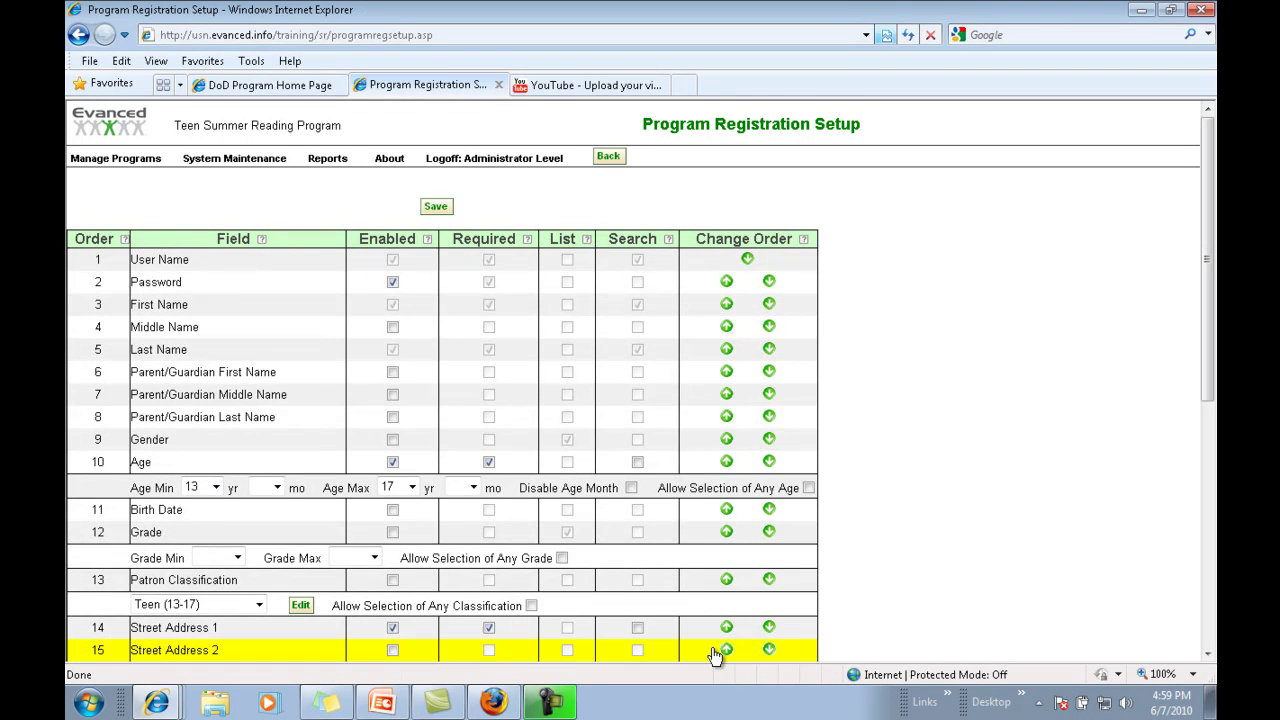
pyautogui.scroll(-3, 716, 655)
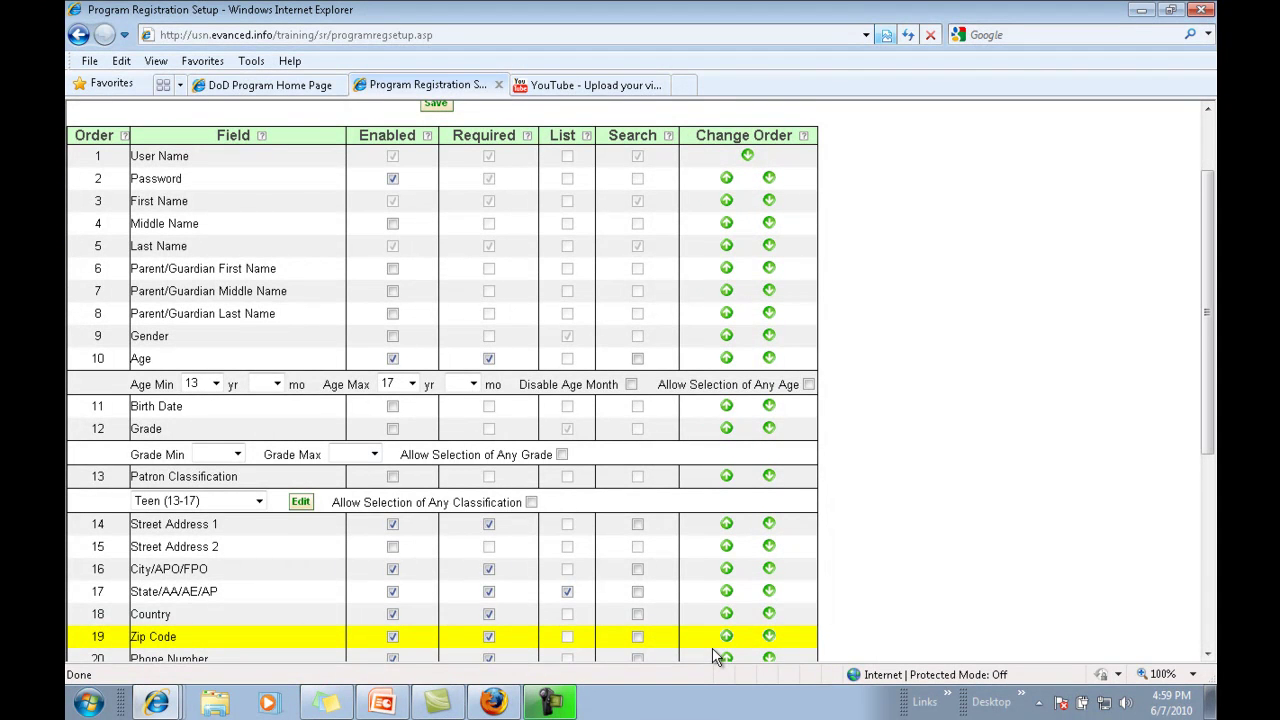
pyautogui.scroll(-2, 716, 655)
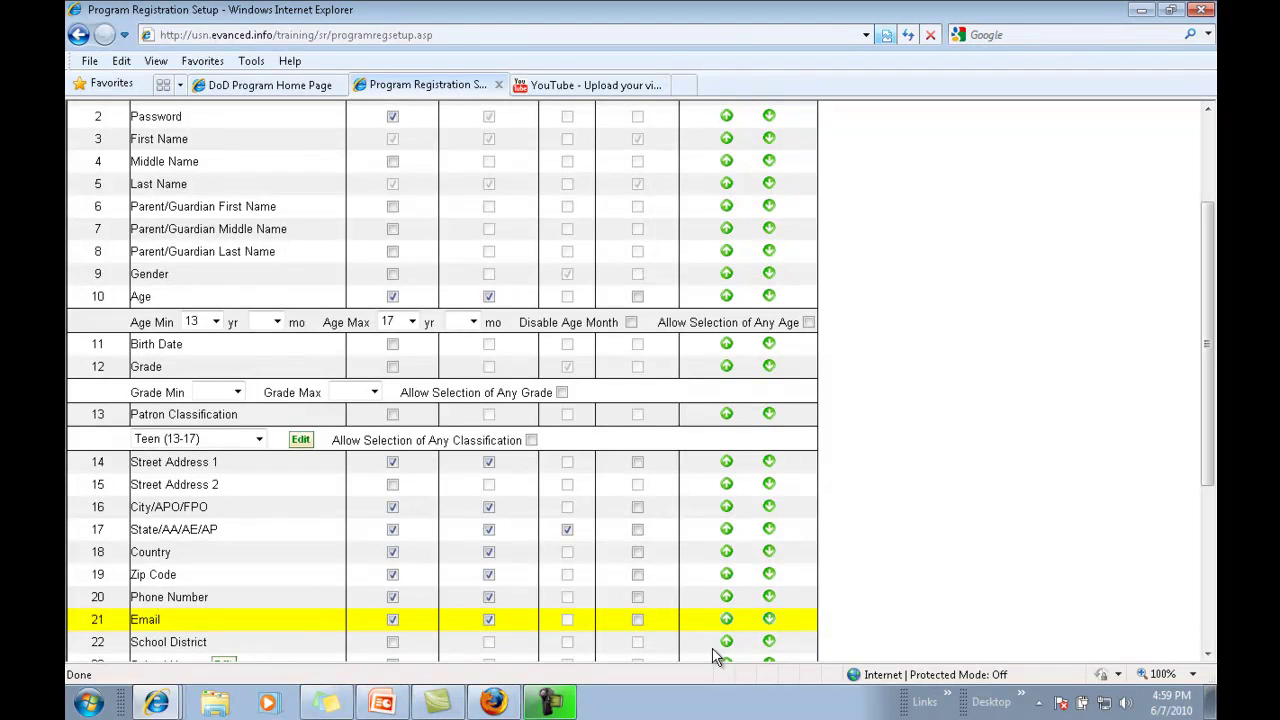
pyautogui.scroll(-3, 716, 656)
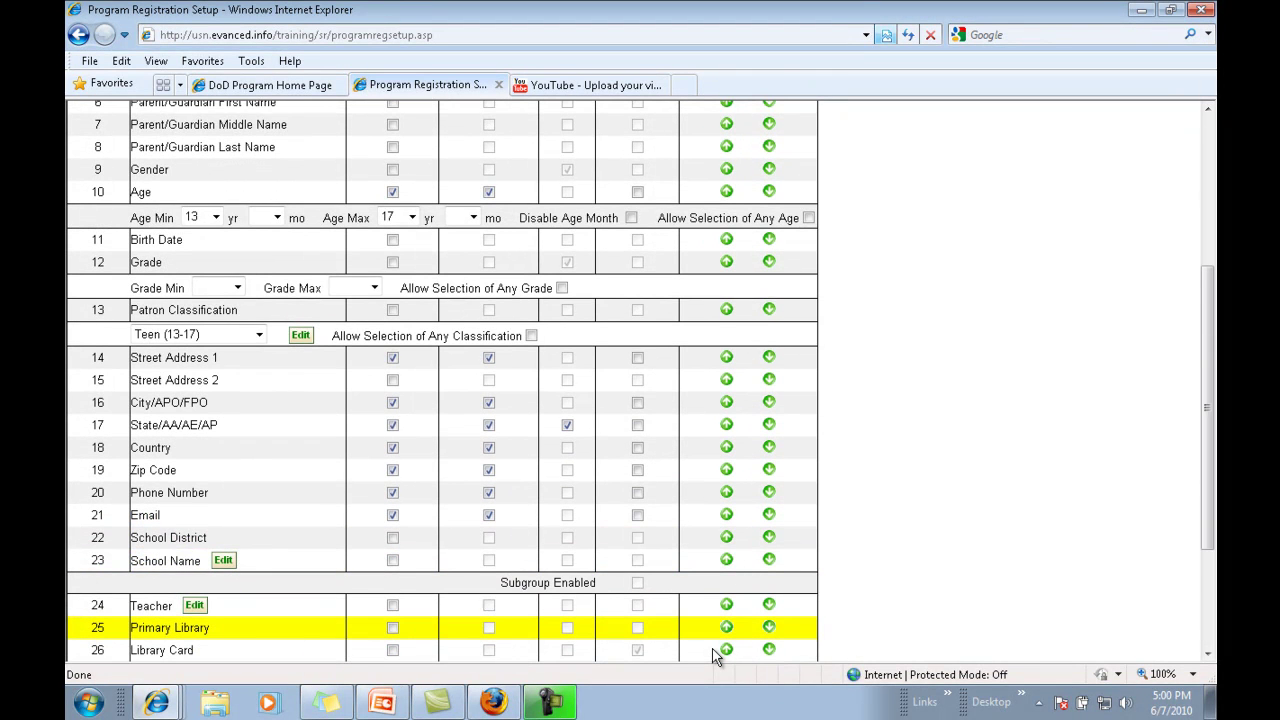
pyautogui.scroll(-3, 716, 656)
pyautogui.scroll(-3, 716, 656)
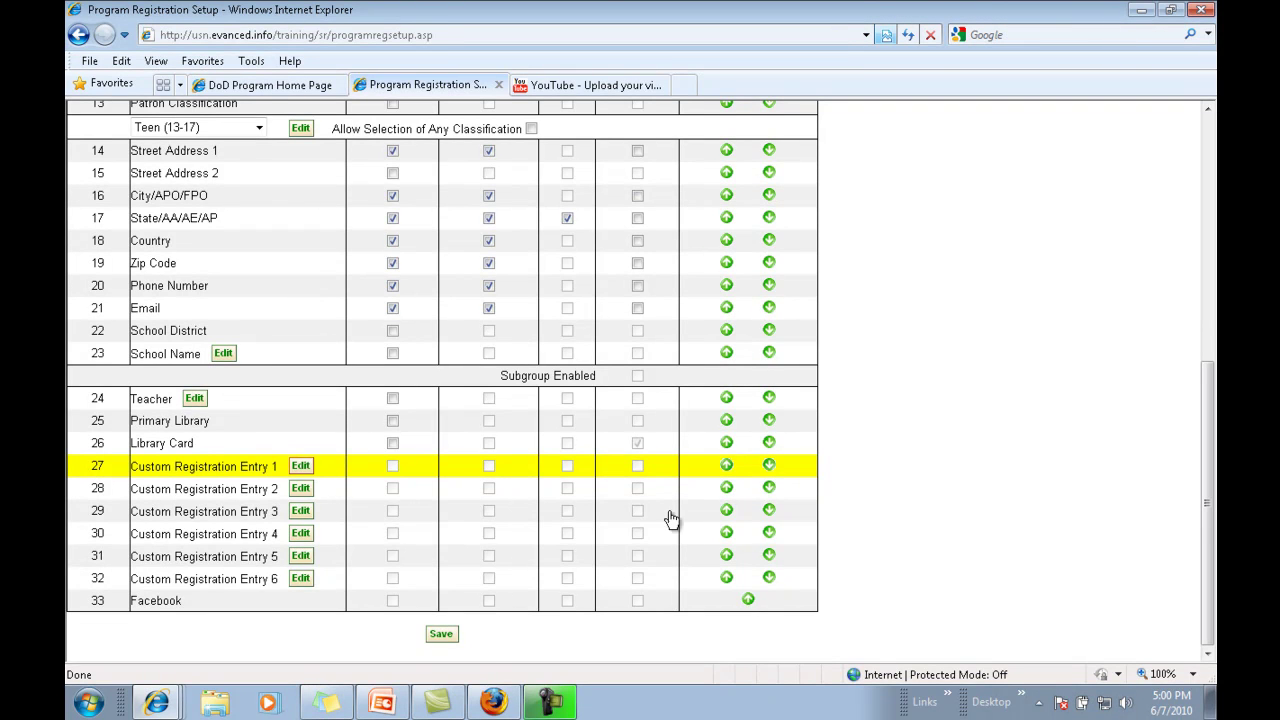
pyautogui.click(443, 636)
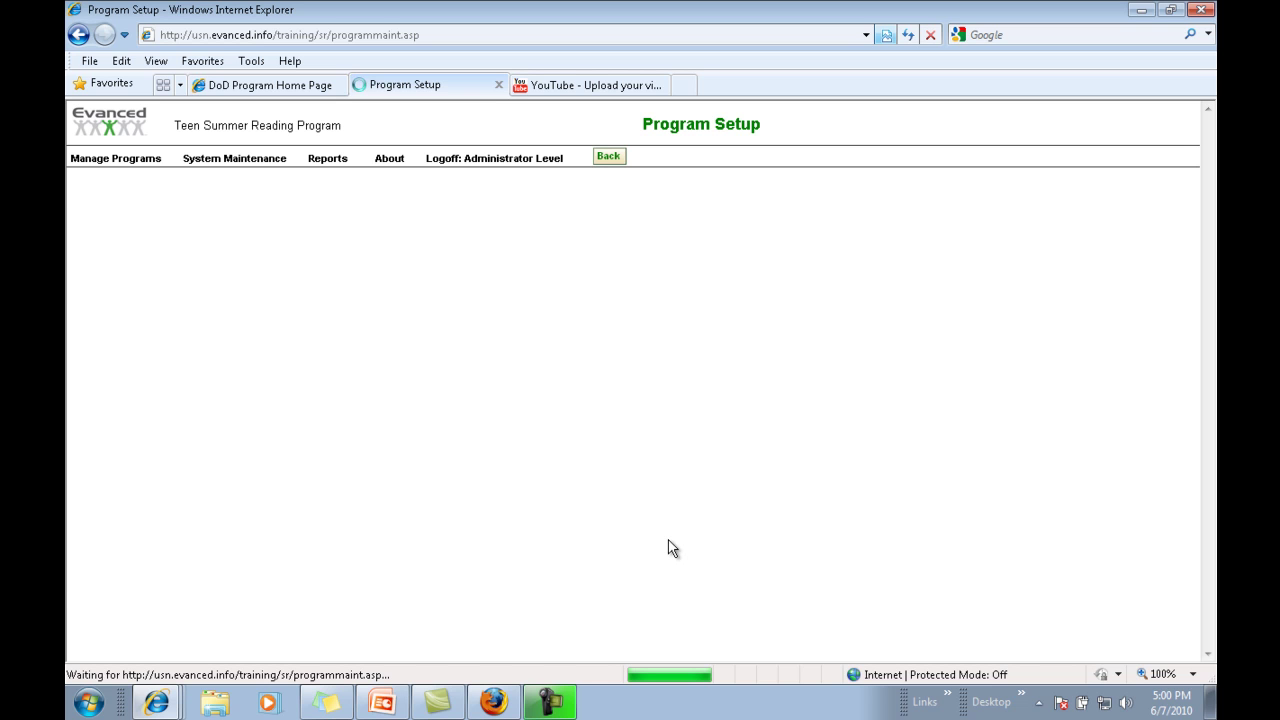
# Open the program's logging setup, review the log entry and review entry fields, and save the page.
pyautogui.scroll(-3, 672, 548)
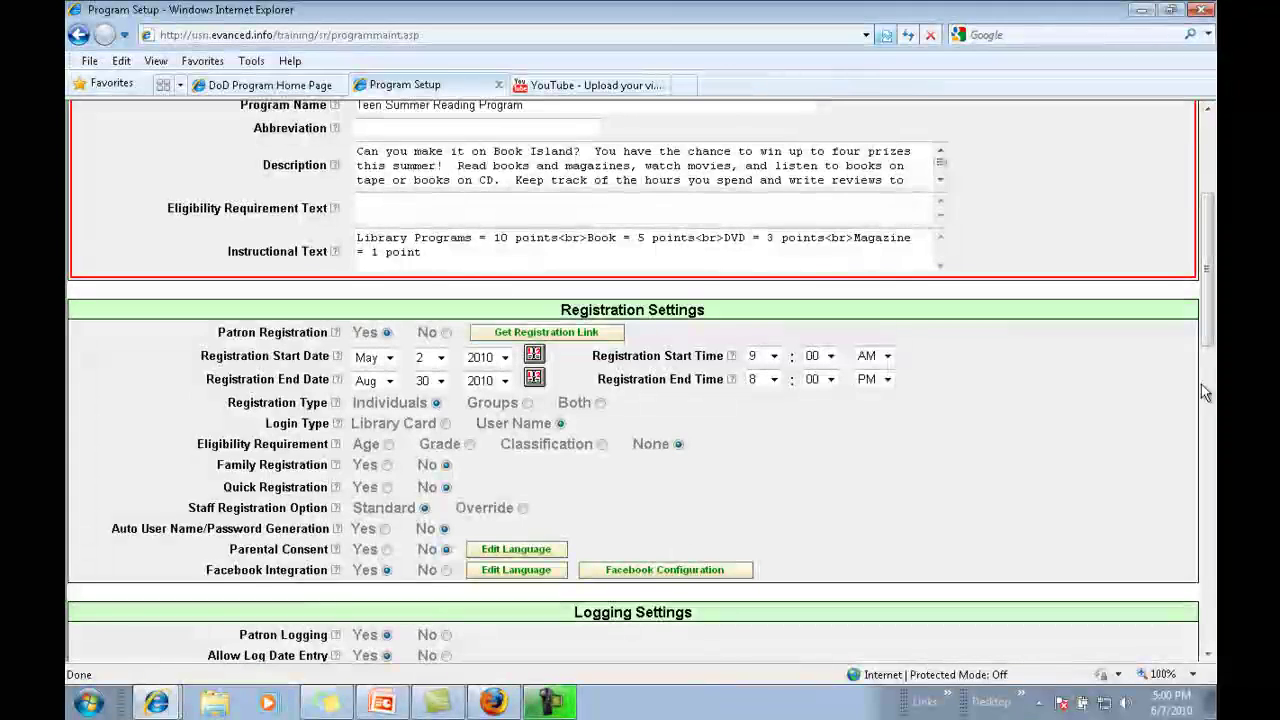
pyautogui.moveTo(1207, 212); pyautogui.dragTo(1207, 130)
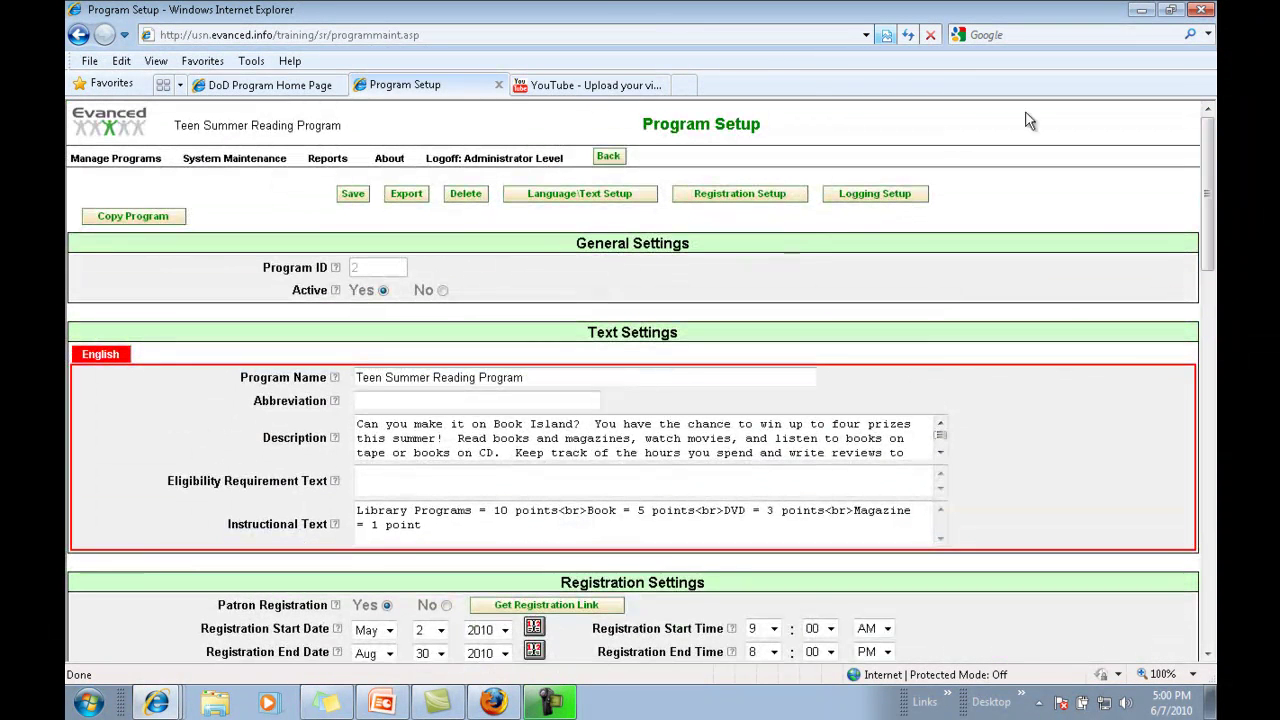
pyautogui.click(904, 195)
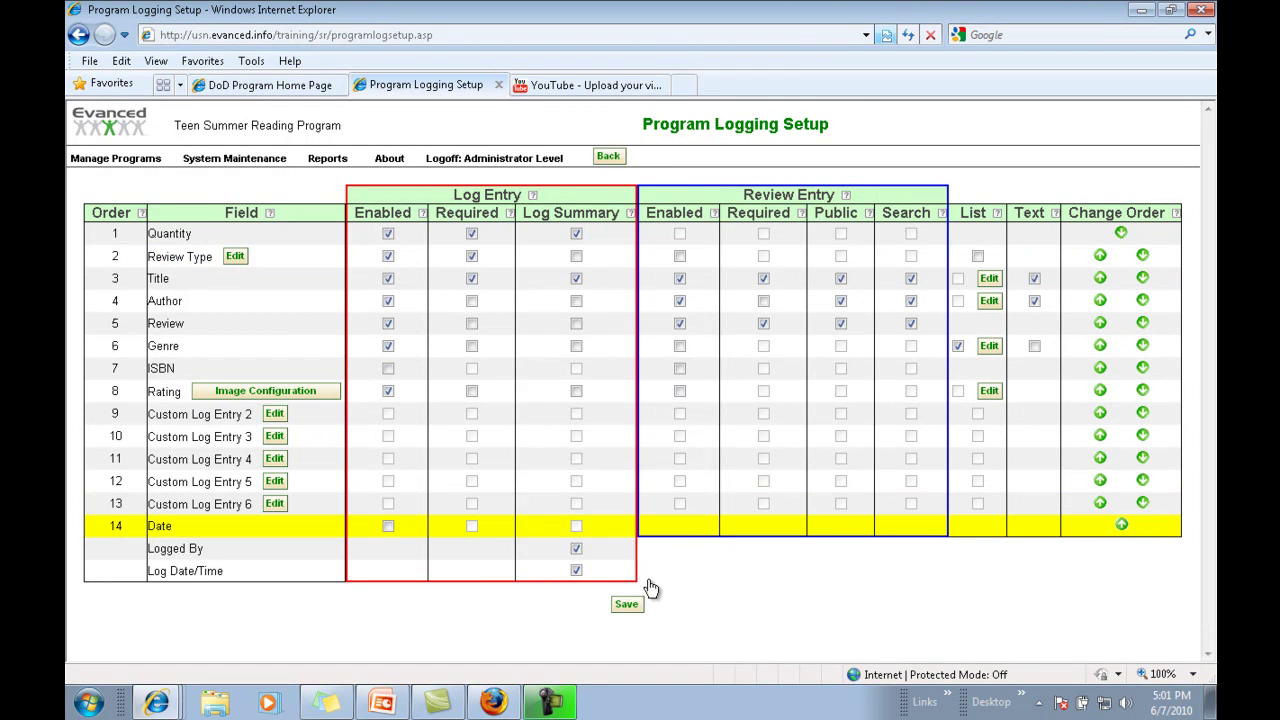
pyautogui.click(624, 606)
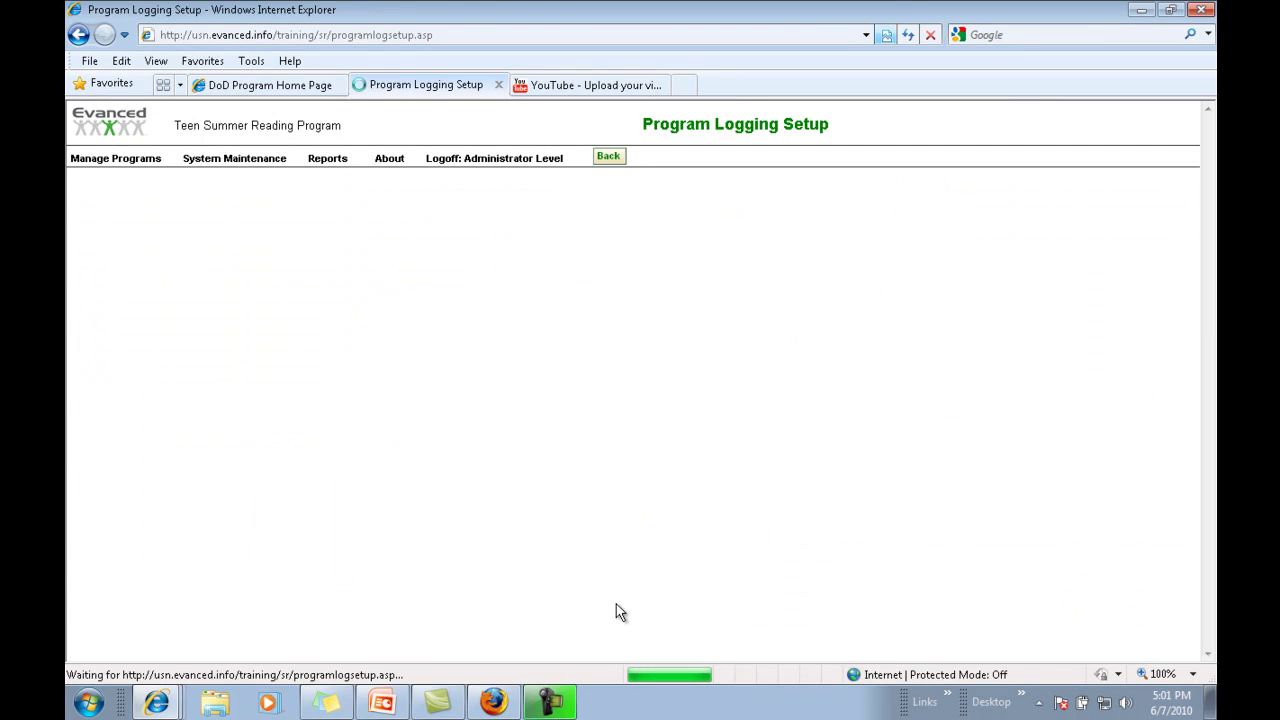